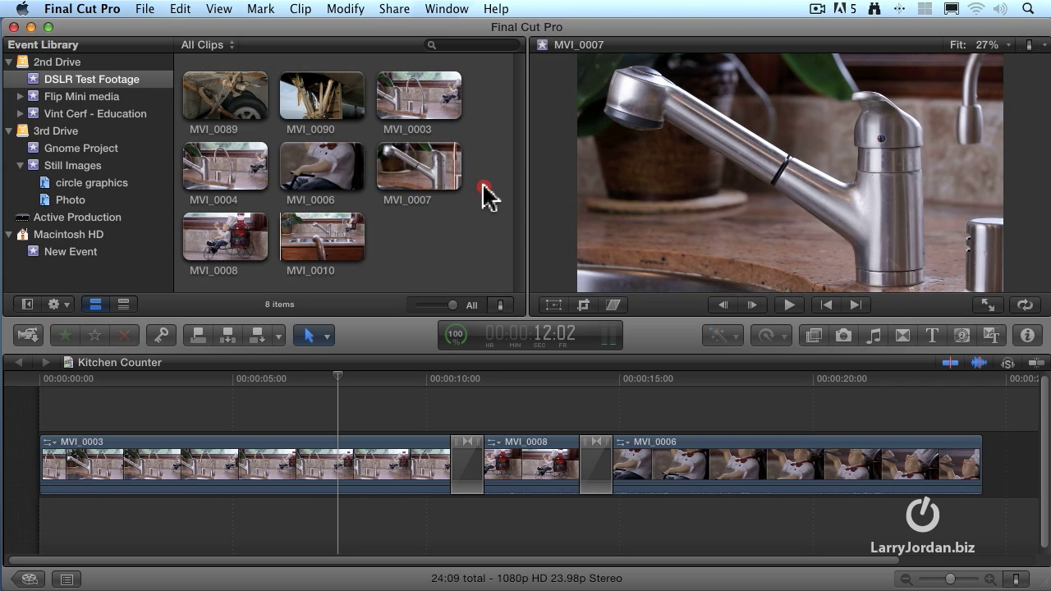
# - Mark clips MVI_0089 and MVI_0090 as rejected, then select MVI_0008 and MVI_0004
pyautogui.click(255, 100)
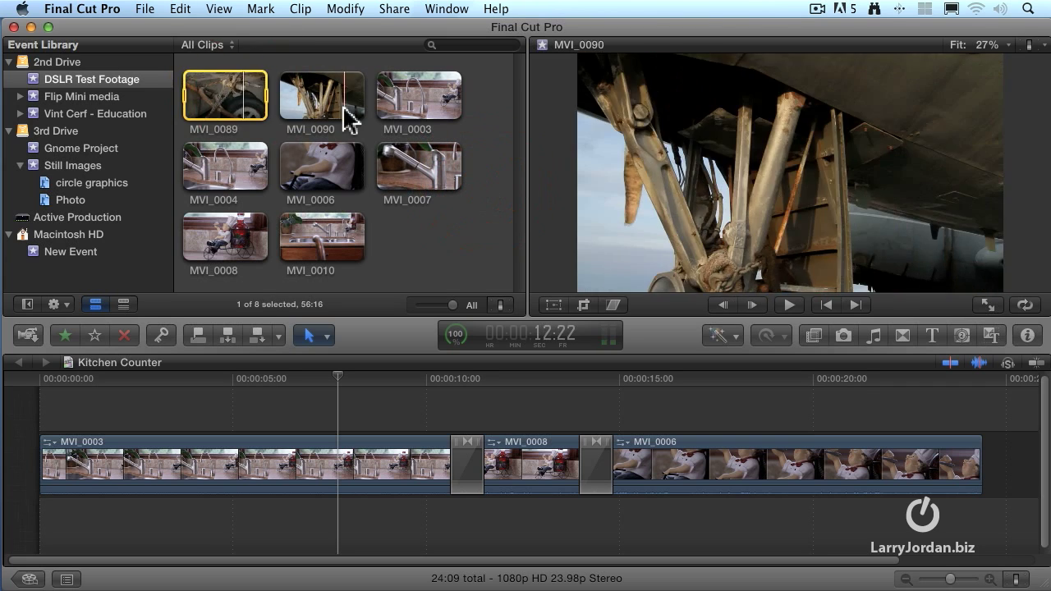
pyautogui.keyDown('super'); pyautogui.click(316, 104); pyautogui.keyUp('super')
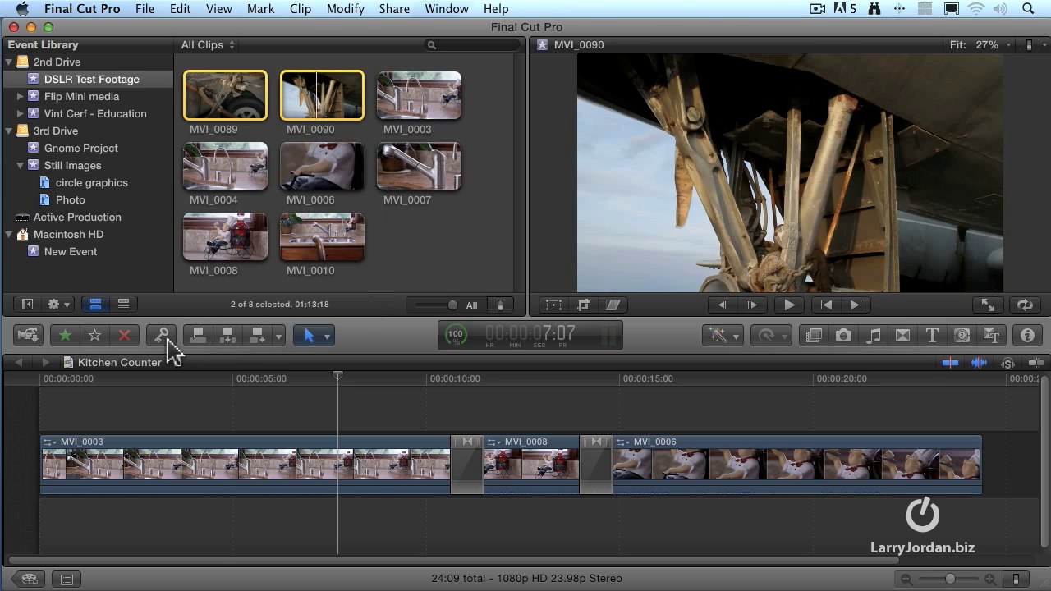
pyautogui.click(124, 336)
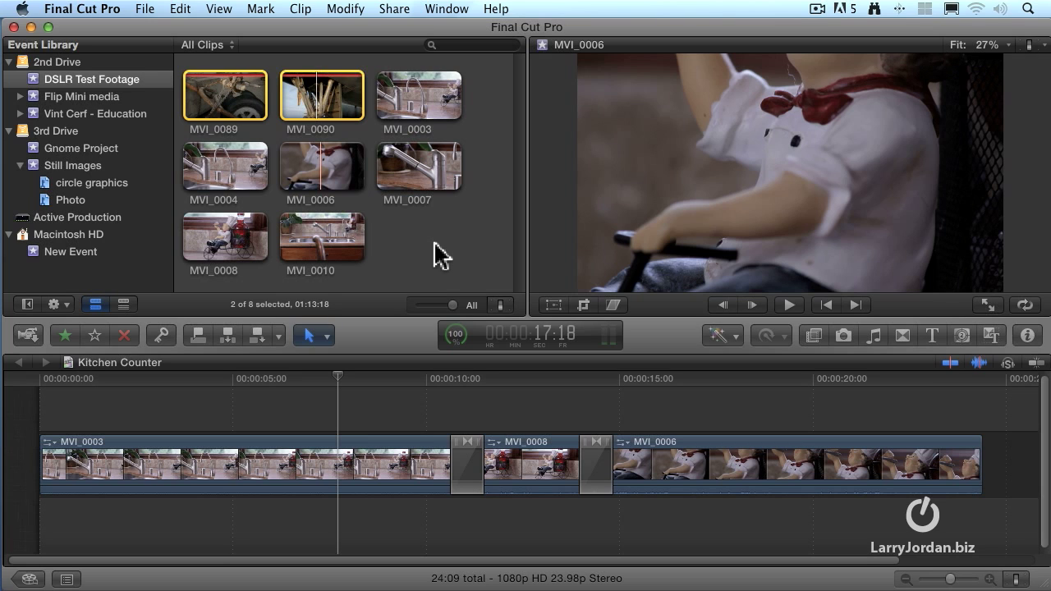
pyautogui.click(223, 236)
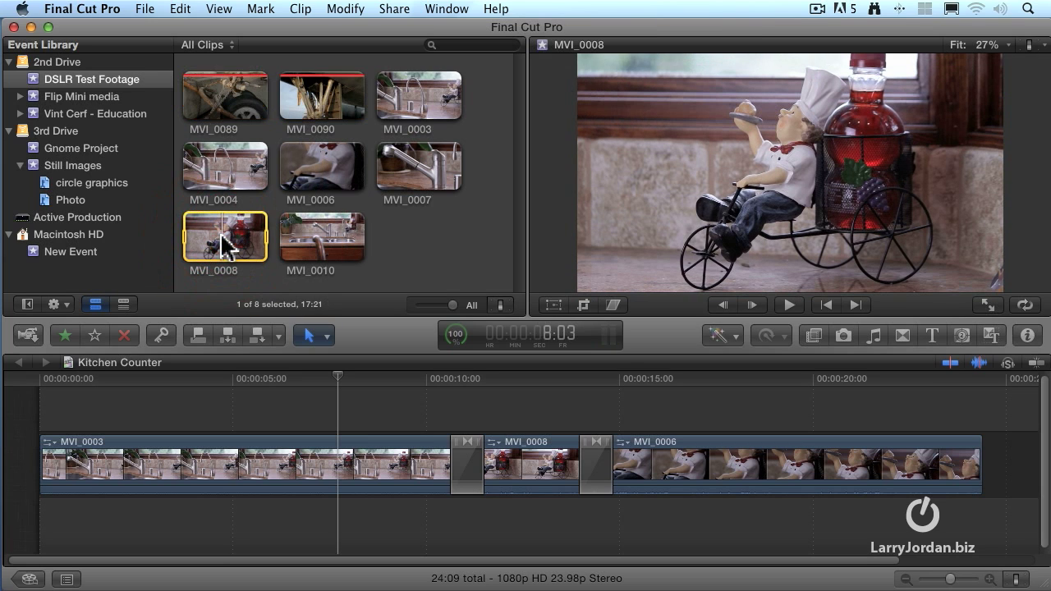
pyautogui.click(247, 164)
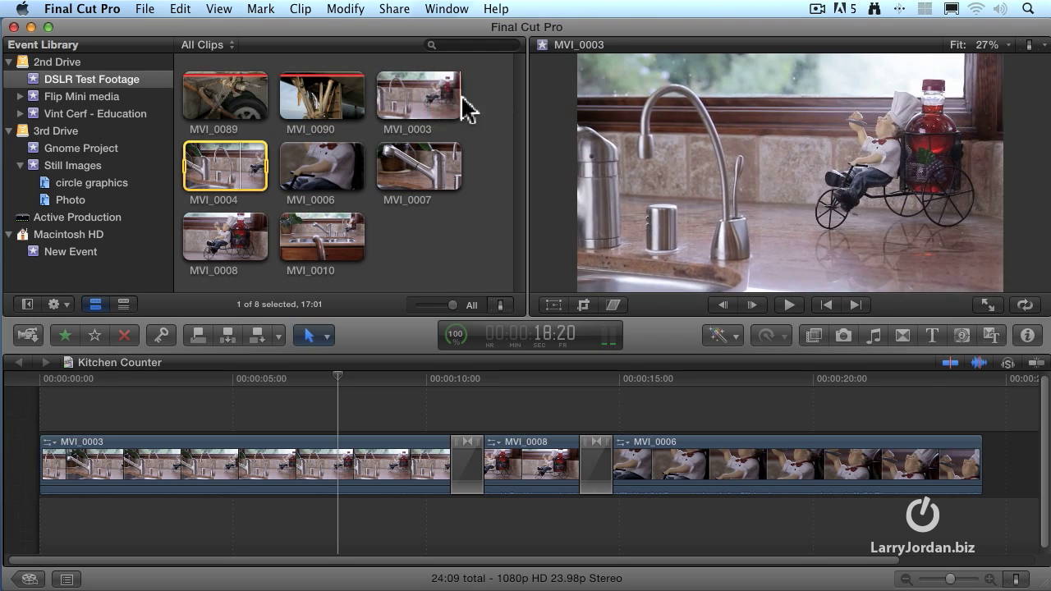
# - Favorite the end range of MVI_0003 plus MVI_0006 and MVI_0008, then deselect everything
pyautogui.moveTo(422, 106); pyautogui.dragTo(479, 114)
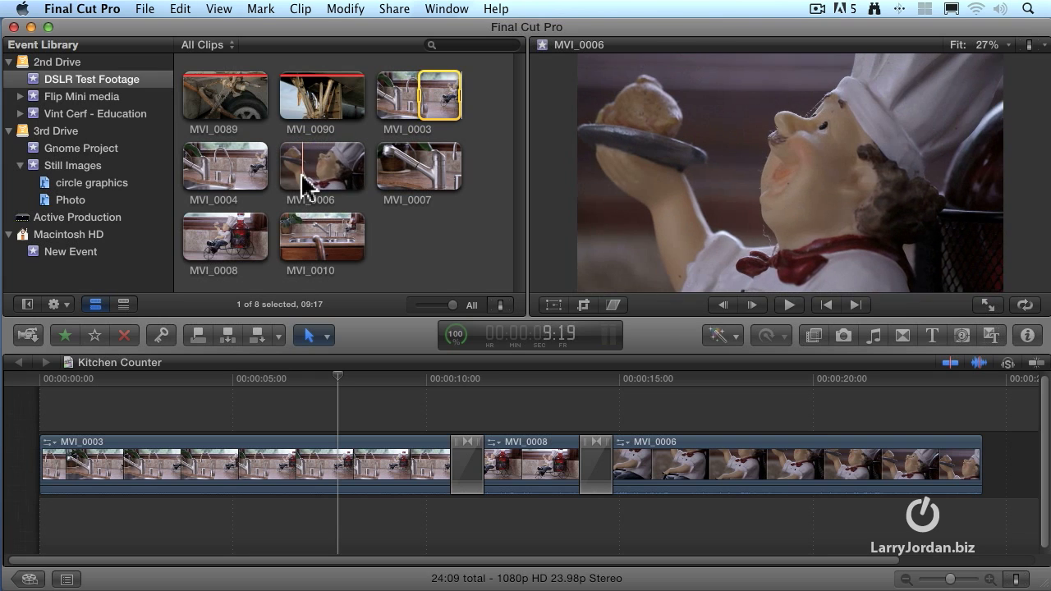
pyautogui.keyDown('super'); pyautogui.click(304, 182); pyautogui.keyUp('super')
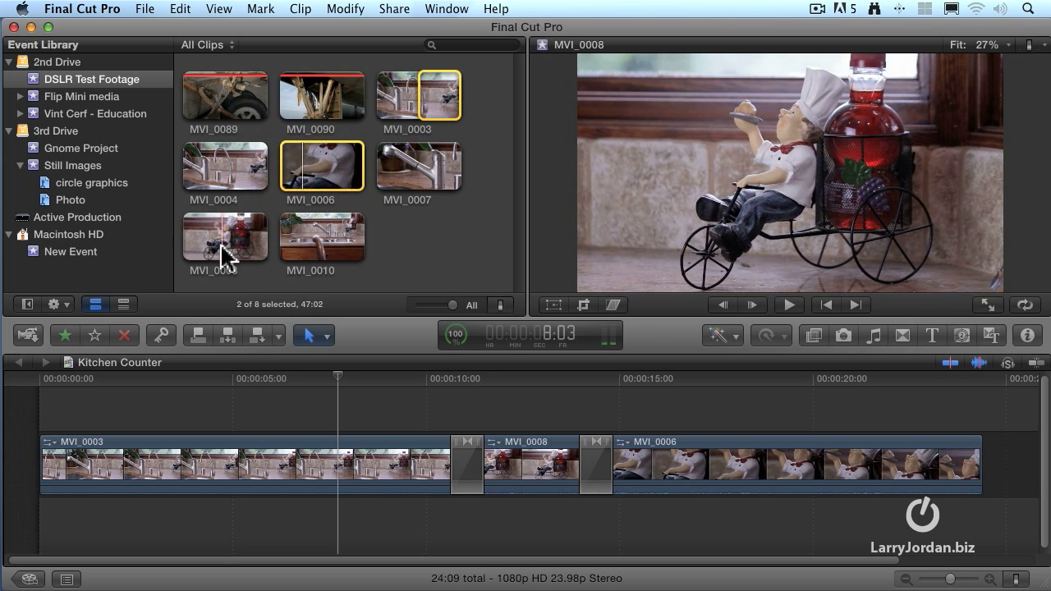
pyautogui.keyDown('super'); pyautogui.click(218, 245); pyautogui.keyUp('super')
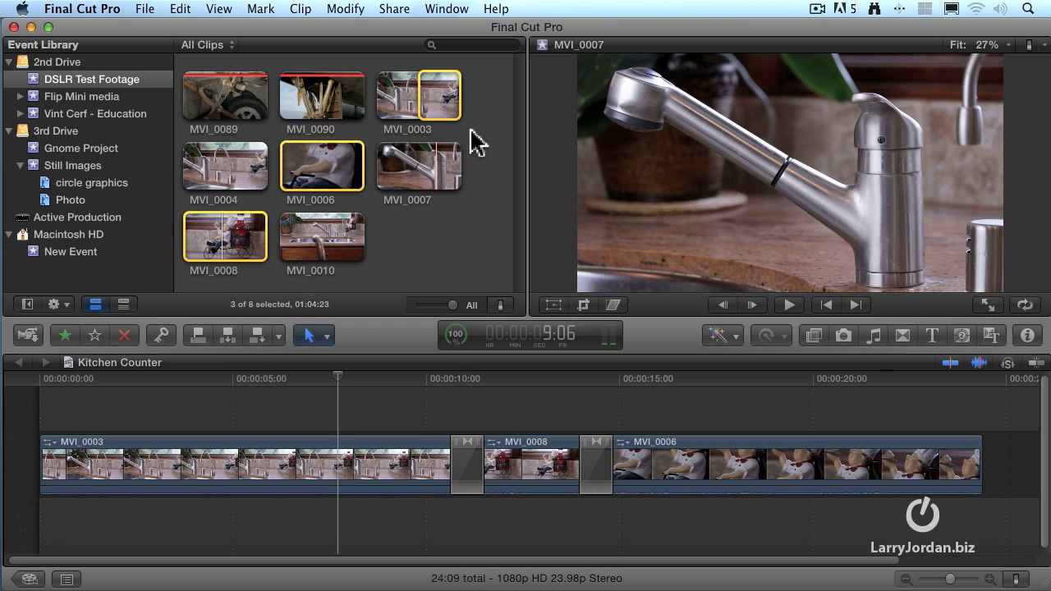
pyautogui.click(66, 336)
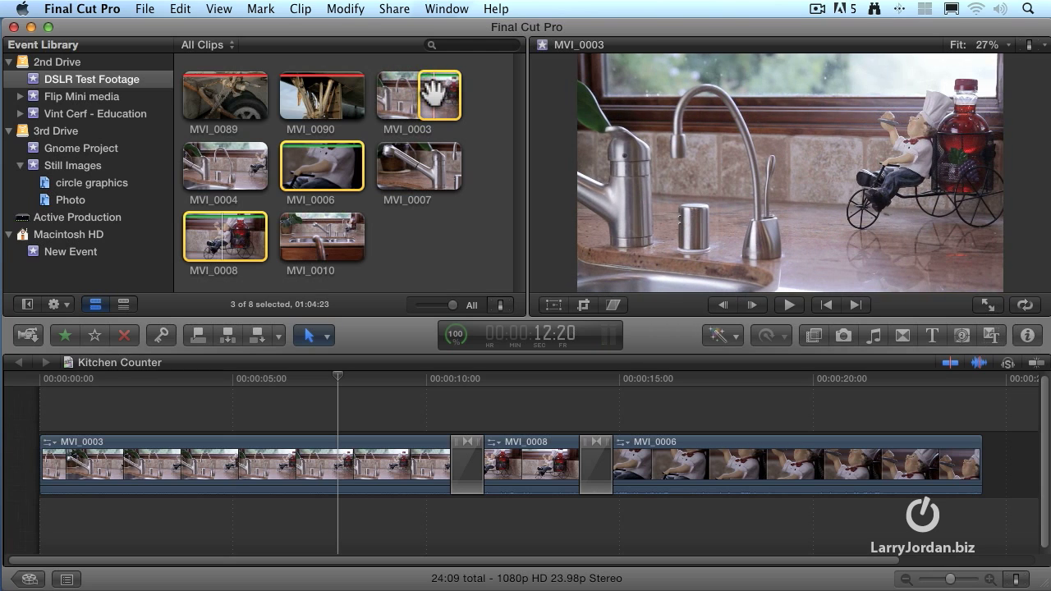
pyautogui.click(488, 106)
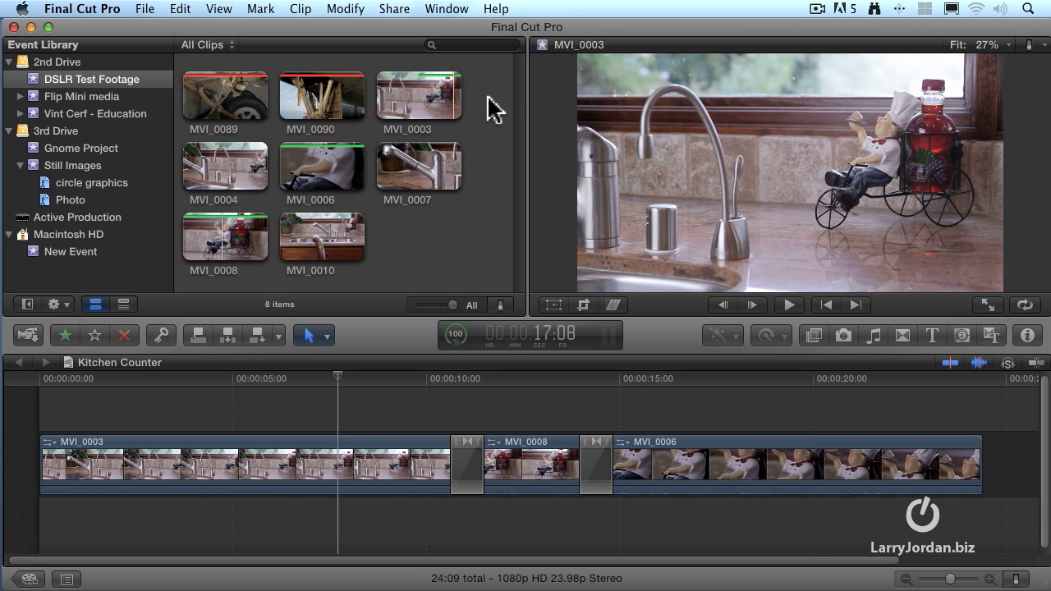
pyautogui.click(206, 44)
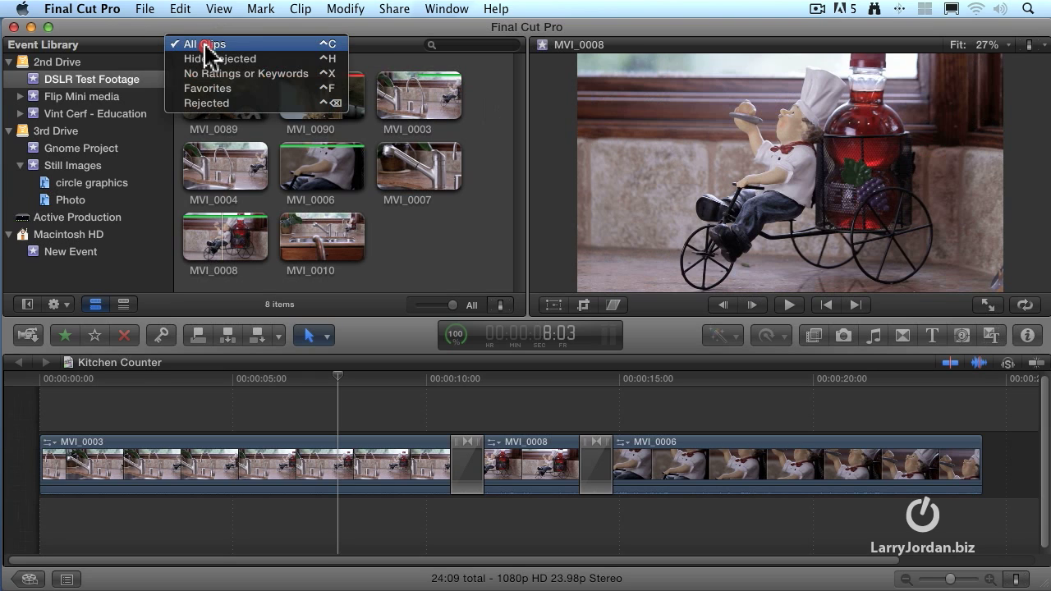
pyautogui.click(290, 59)
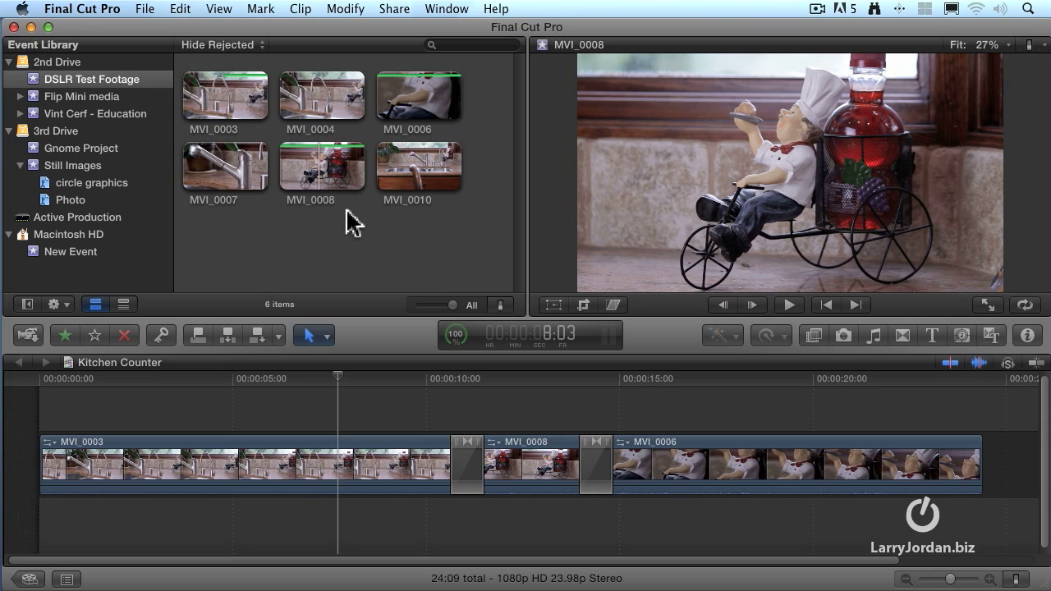
pyautogui.click(219, 45)
pyautogui.click(244, 90)
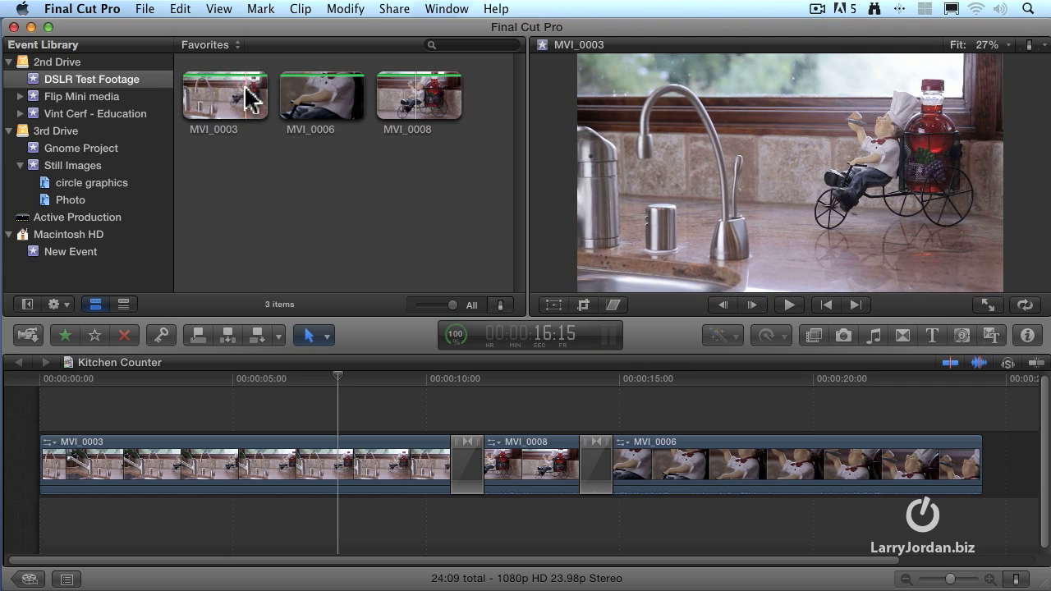
pyautogui.click(224, 46)
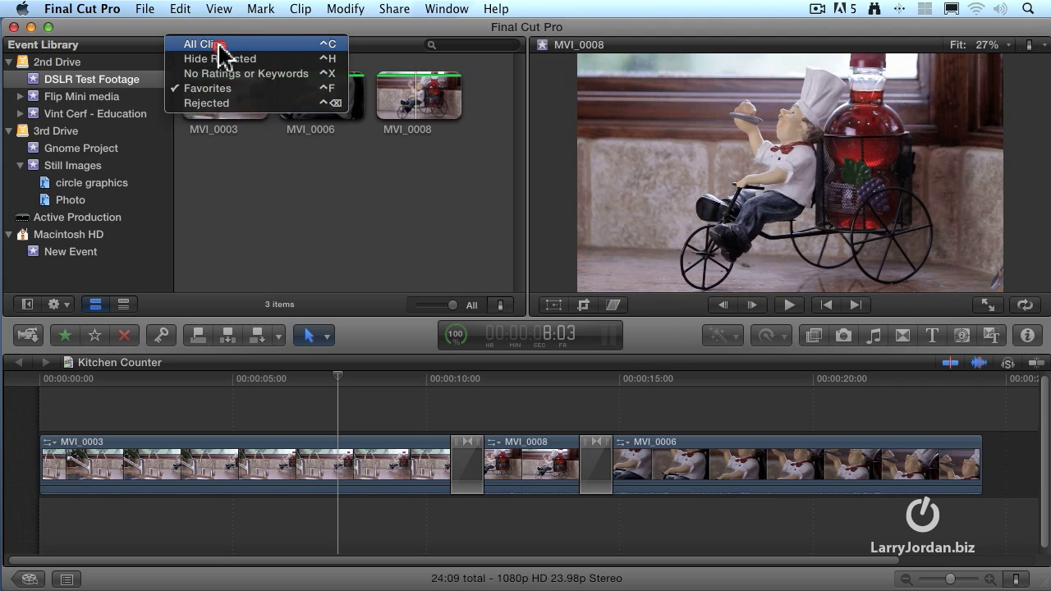
pyautogui.click(233, 73)
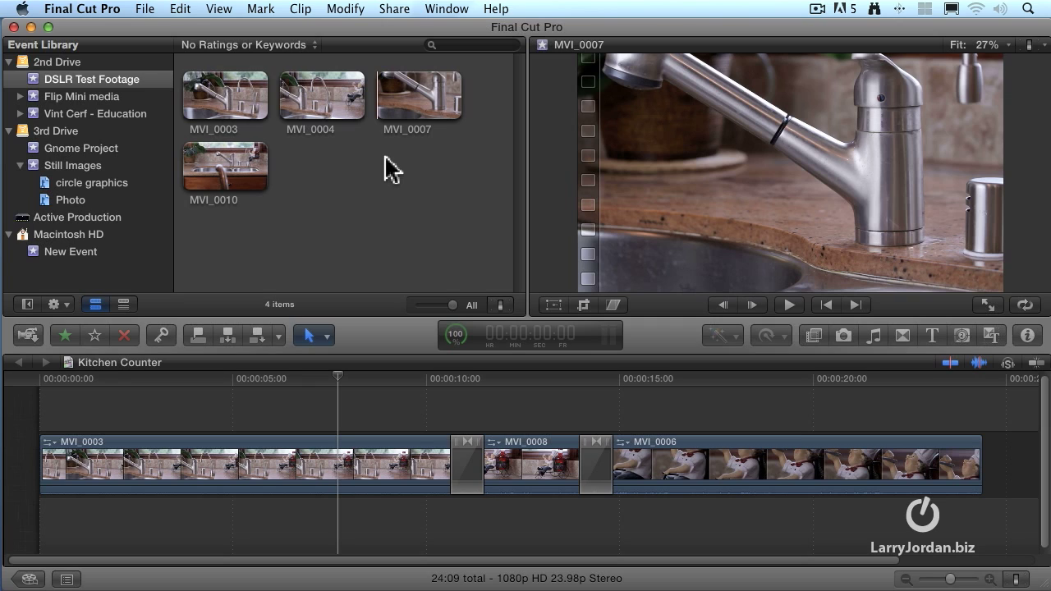
pyautogui.click(261, 45)
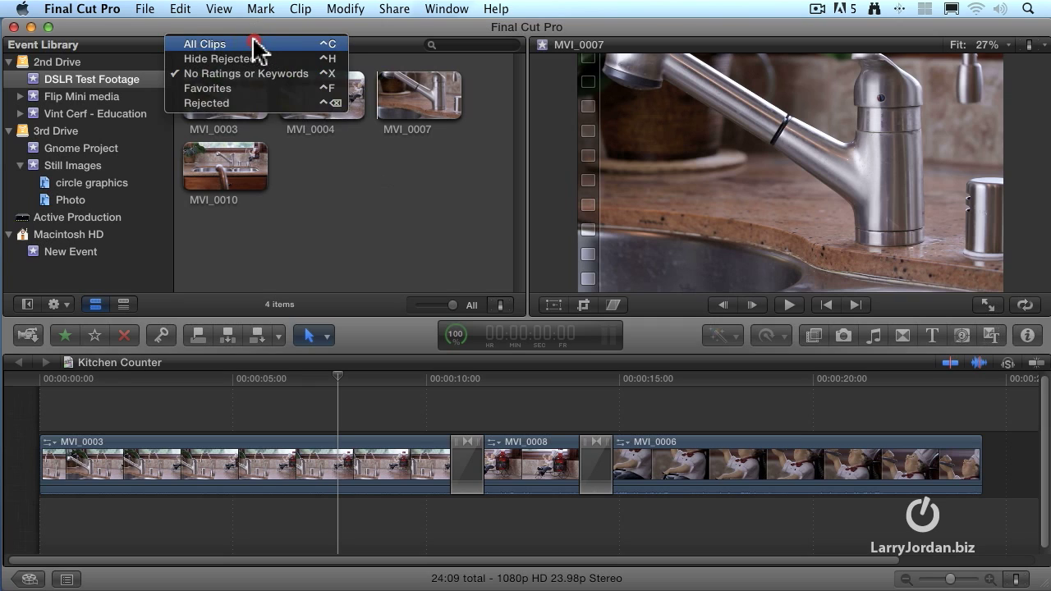
pyautogui.click(237, 45)
pyautogui.click(215, 51)
pyautogui.moveTo(215, 51); pyautogui.dragTo(288, 47)
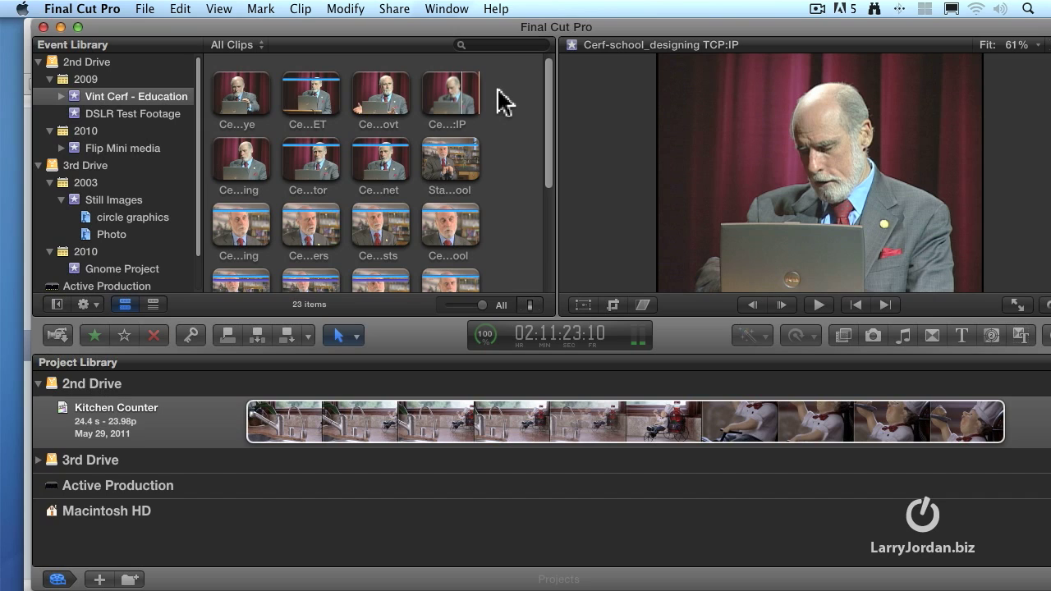
pyautogui.scroll(-2, 506, 110)
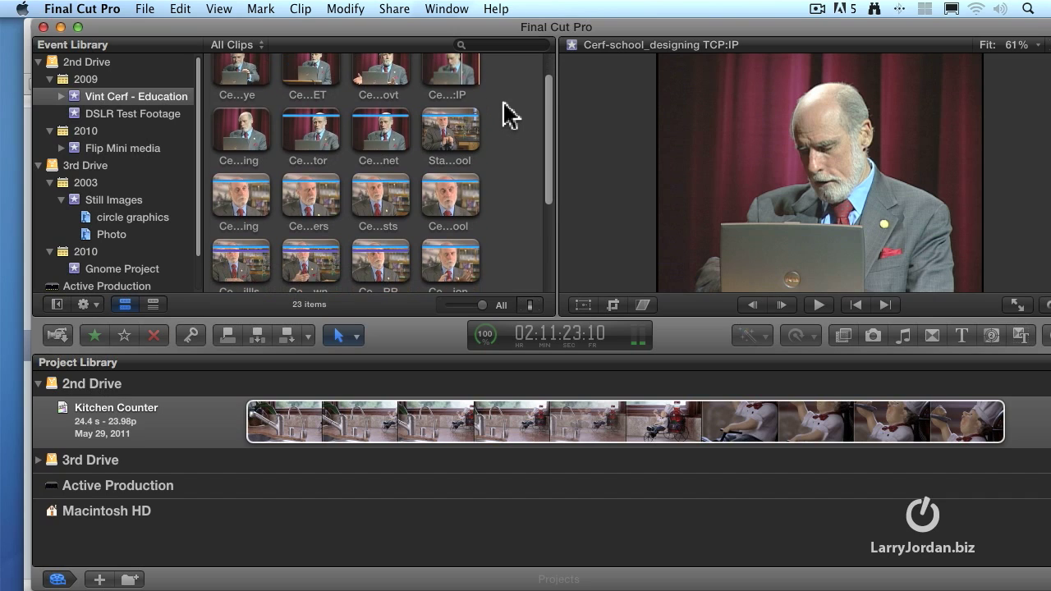
pyautogui.scroll(2, 506, 115)
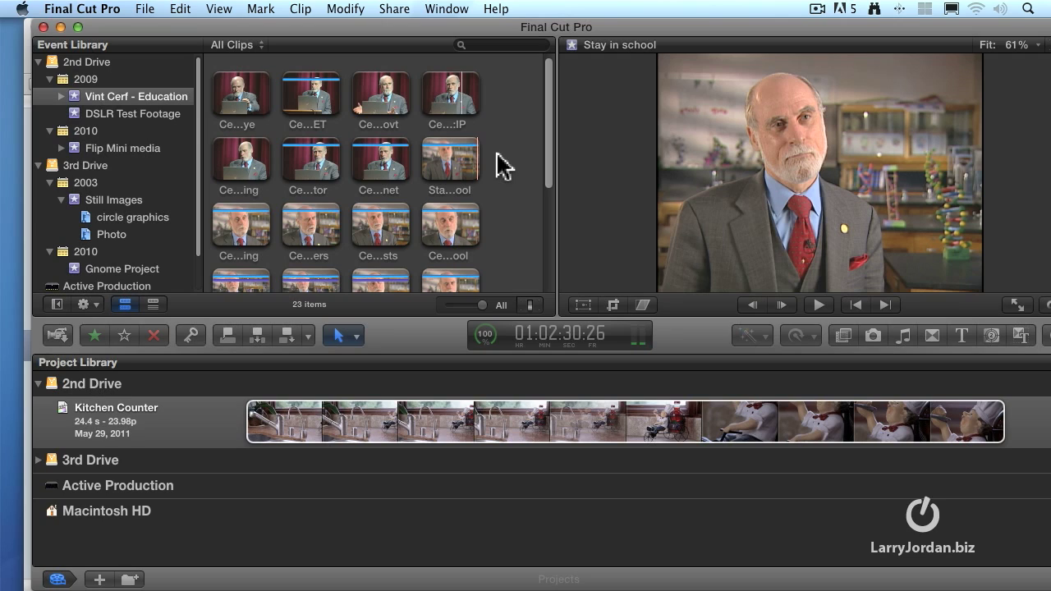
pyautogui.click(255, 99)
pyautogui.keyDown('shift'); pyautogui.click(381, 169); pyautogui.keyUp('shift')
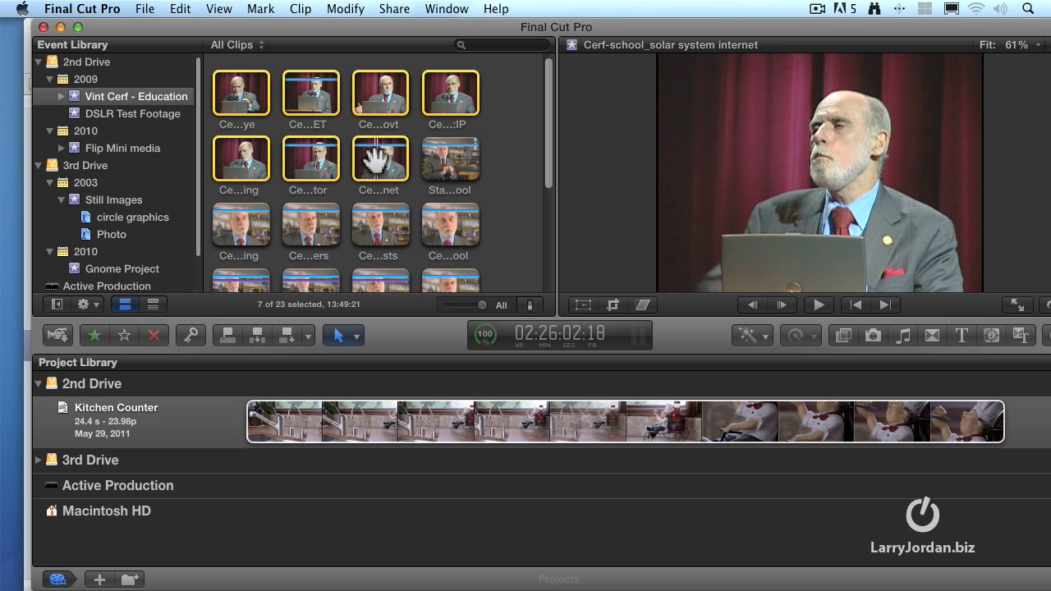
pyautogui.click(528, 152)
pyautogui.click(446, 91)
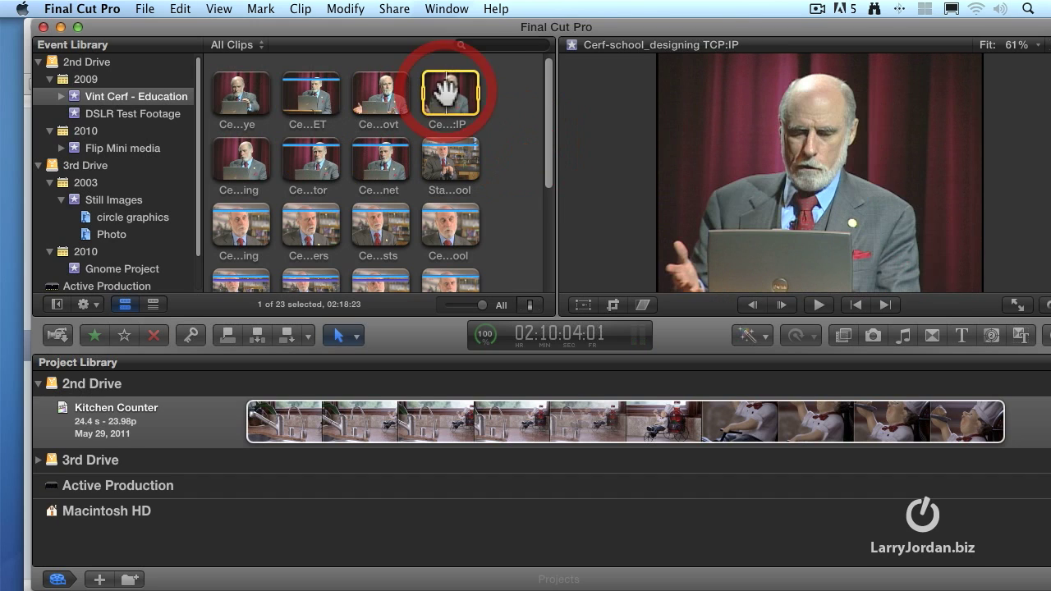
pyautogui.click(507, 113)
pyautogui.moveTo(437, 94); pyautogui.dragTo(462, 91)
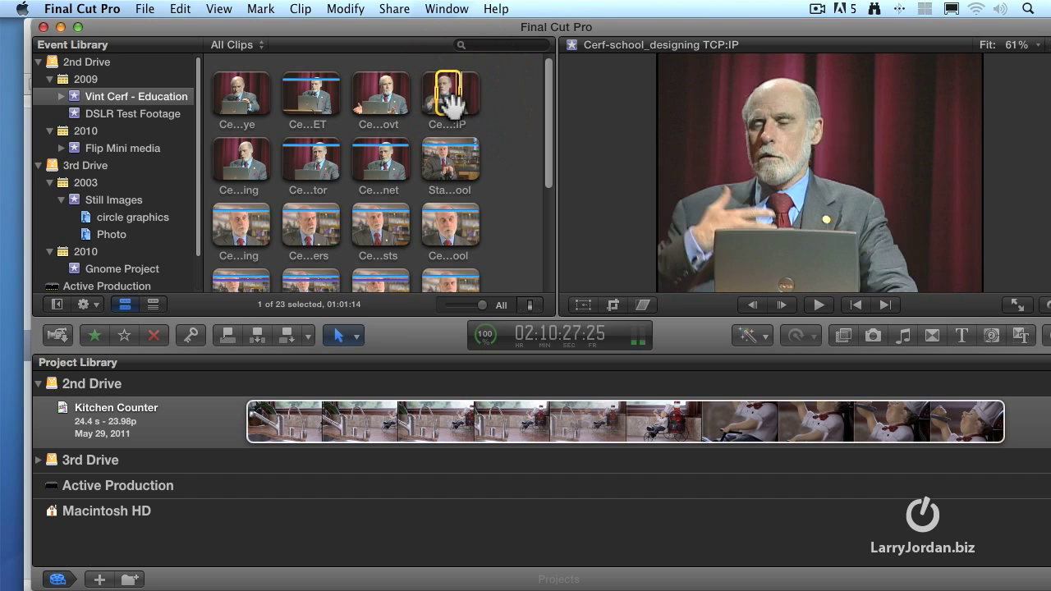
pyautogui.click(386, 100)
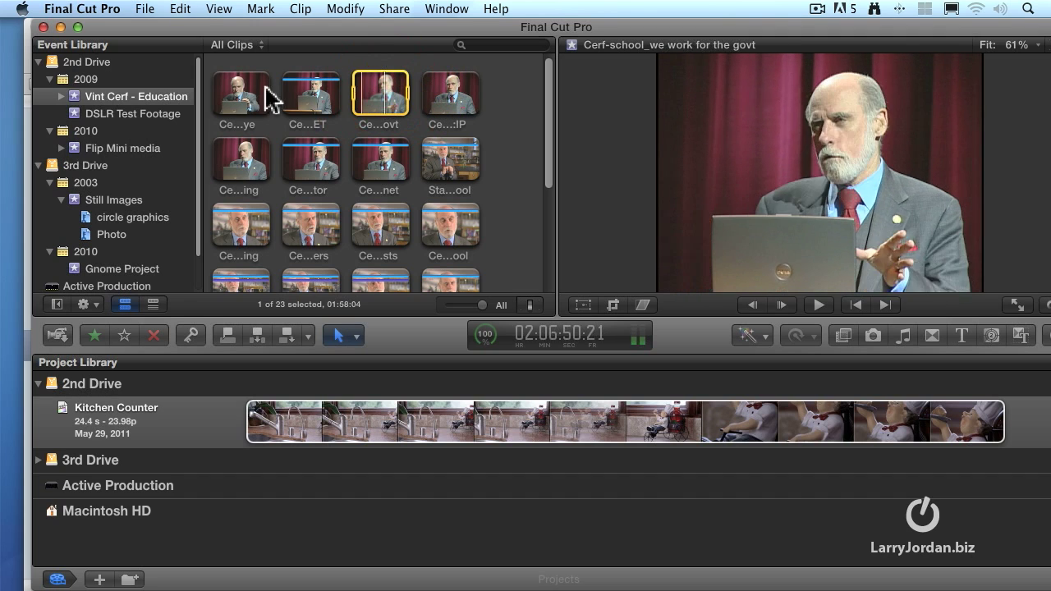
pyautogui.click(230, 99)
# - Extend the selection to seven Vint Cerf clips and open the Keyword Editor for them
pyautogui.keyDown('shift'); pyautogui.click(378, 158); pyautogui.keyUp('shift')
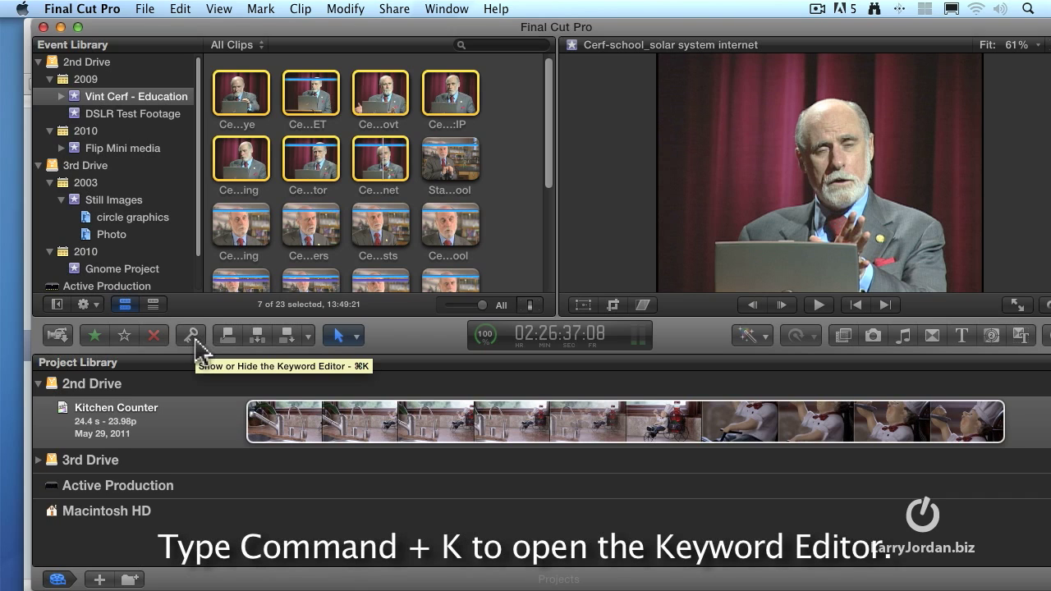
pyautogui.click(194, 342)
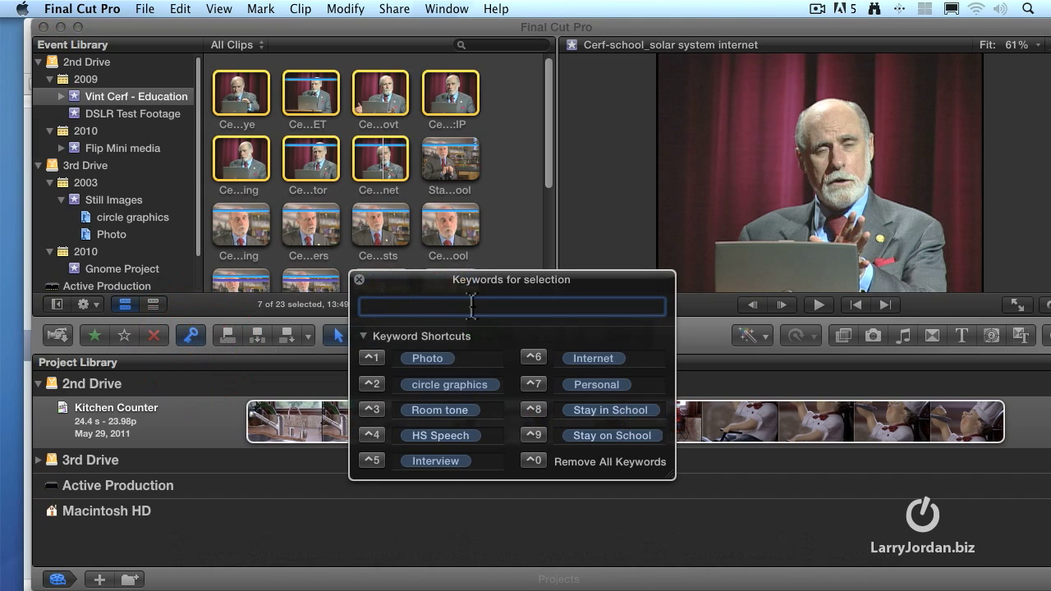
# - Apply the keyword 'HS Speech' to the seven selected lecture clips
pyautogui.write('HS Speech')
pyautogui.press('Return')
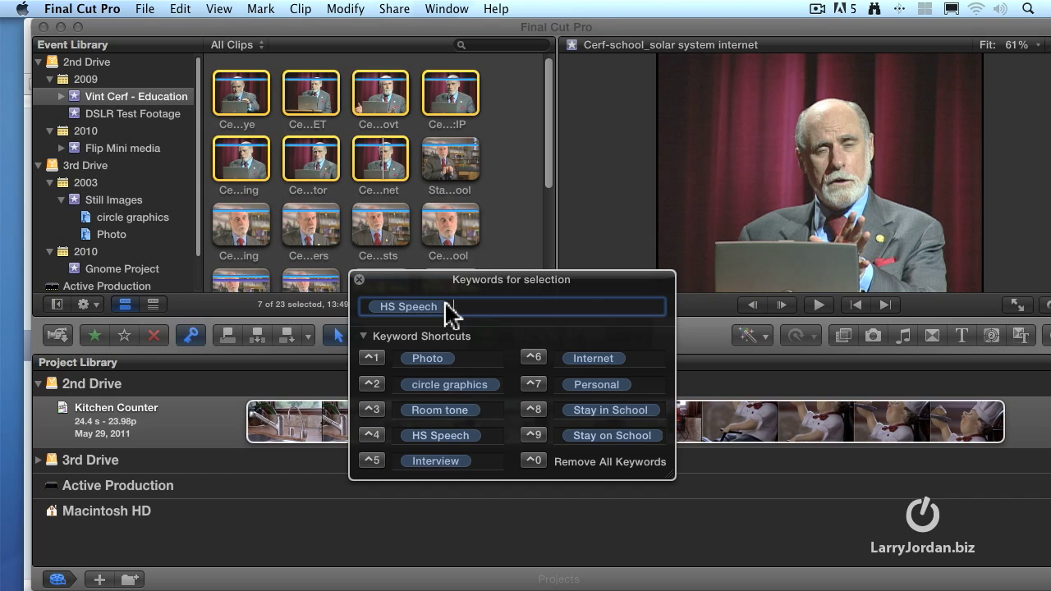
# - Close the Keyword Editor and browse the HS Speech, Internet, Interview and Room tone collections
pyautogui.click(359, 280)
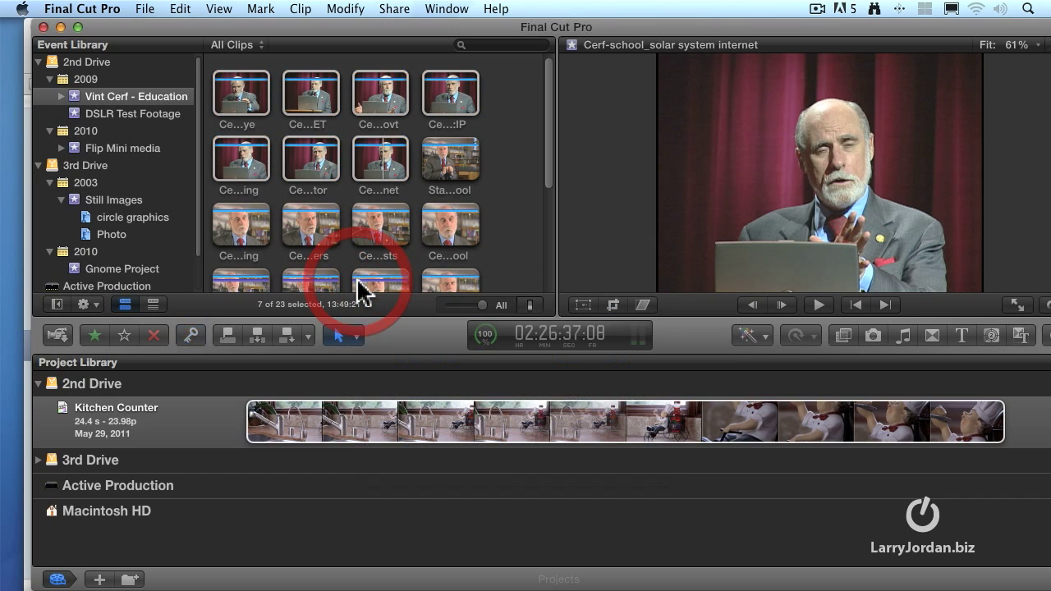
pyautogui.click(61, 97)
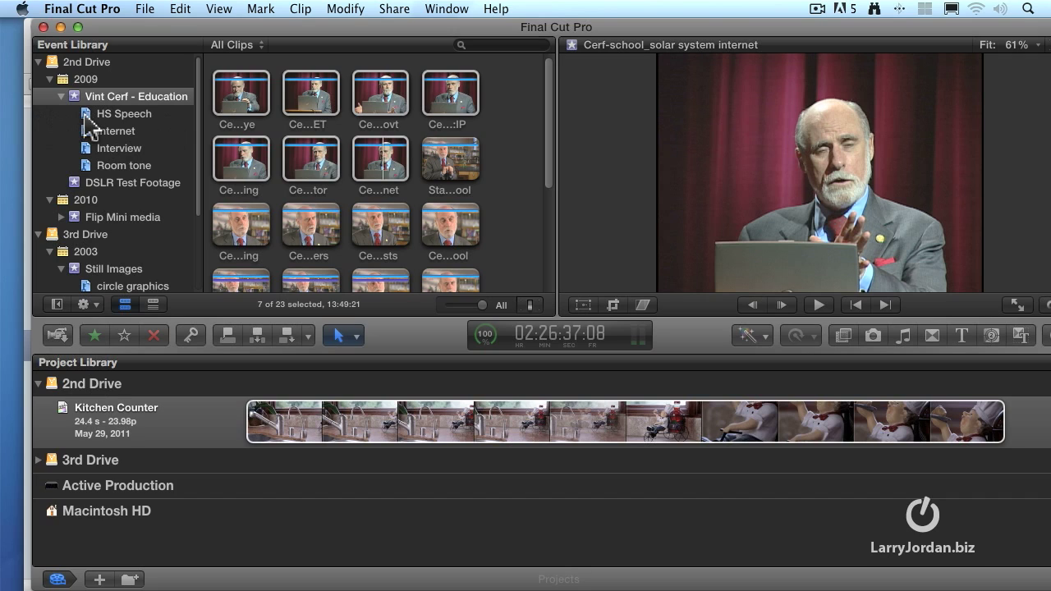
pyautogui.click(84, 116)
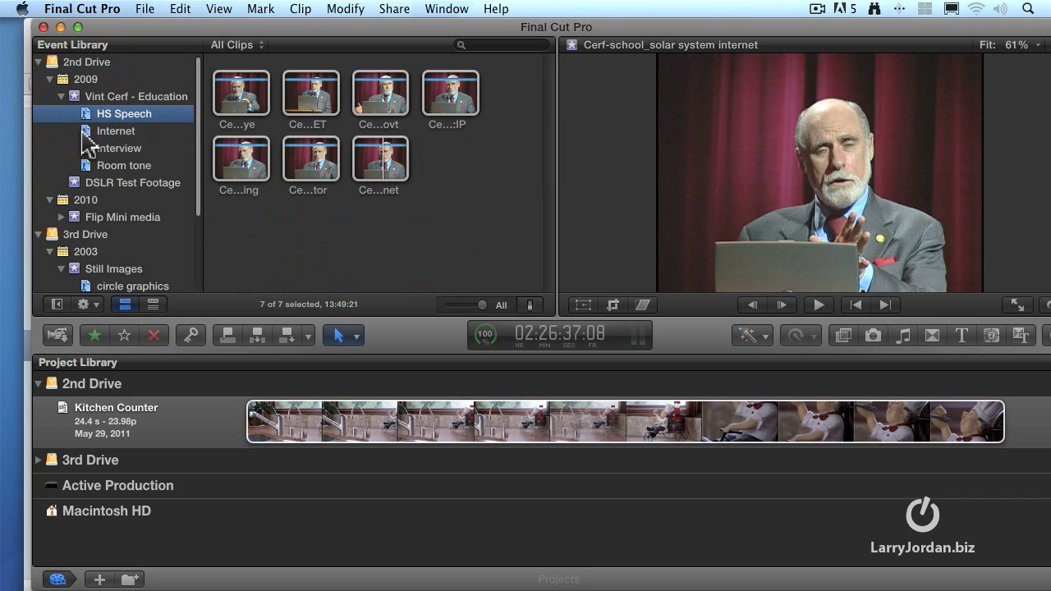
pyautogui.click(84, 134)
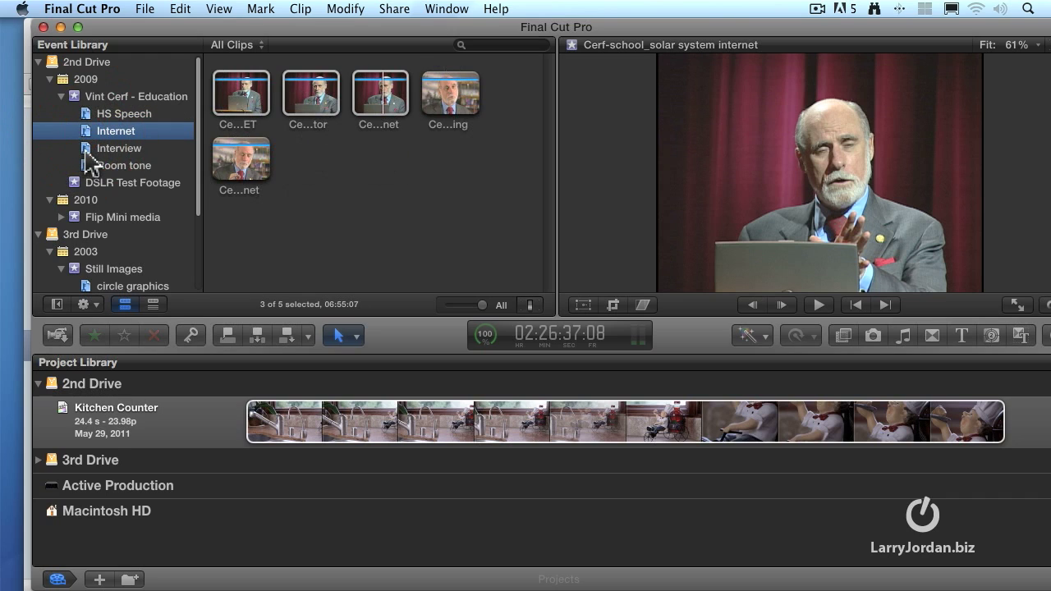
pyautogui.click(88, 117)
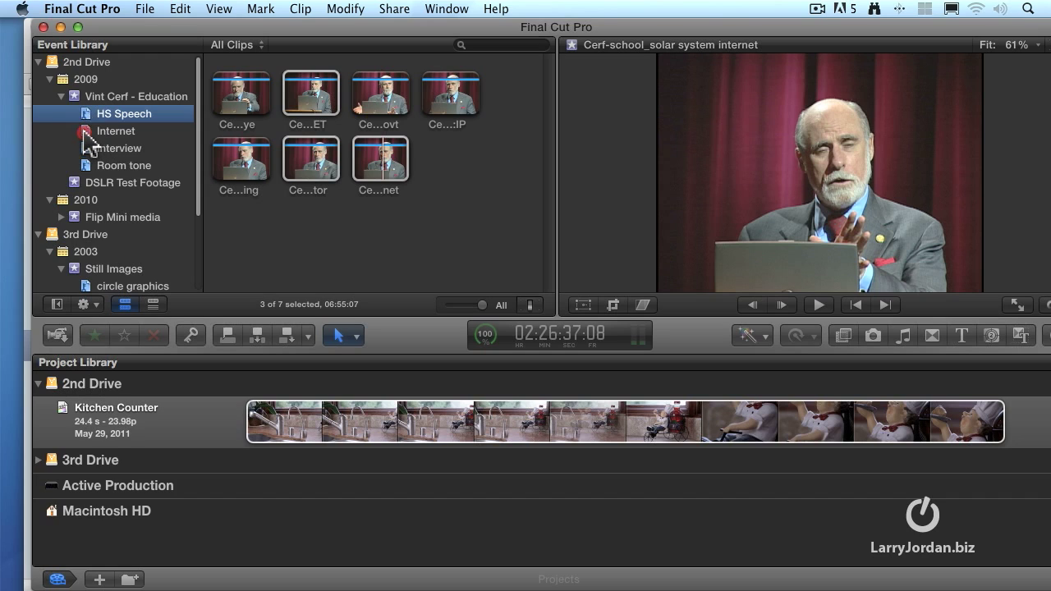
pyautogui.click(86, 134)
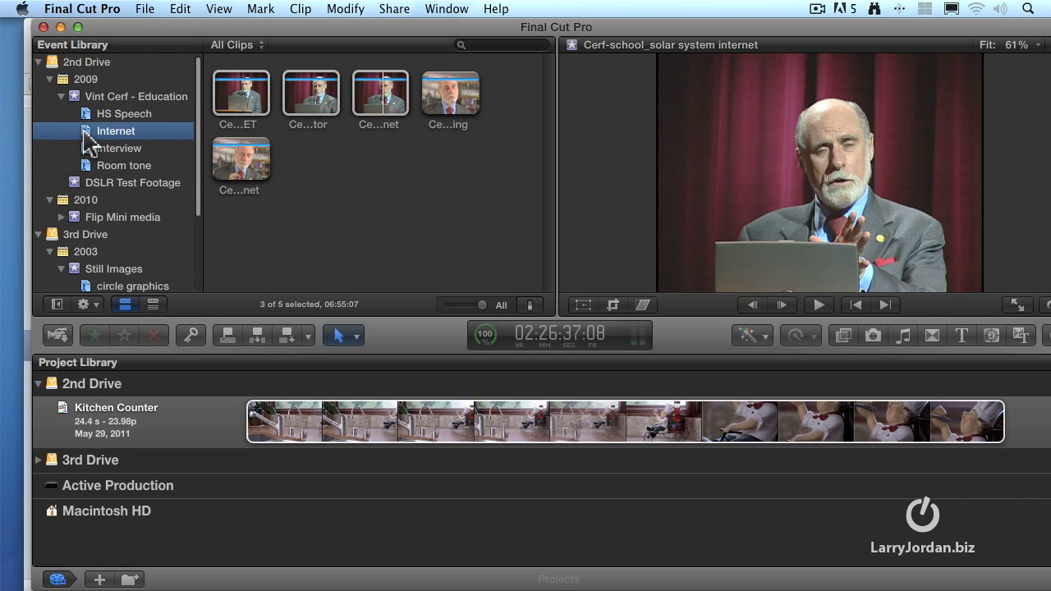
pyautogui.press('super+1')
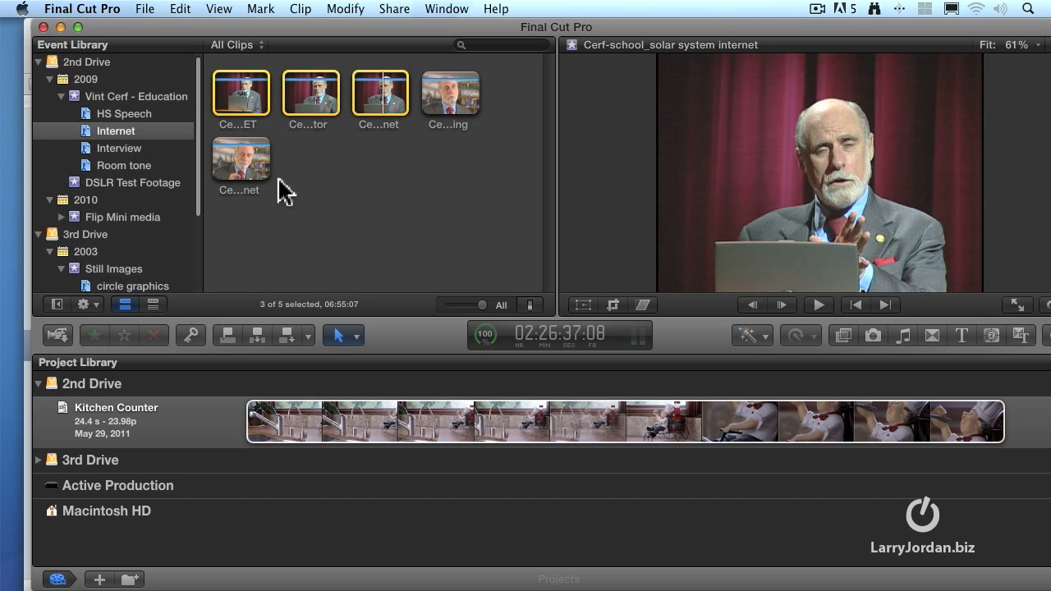
pyautogui.click(90, 149)
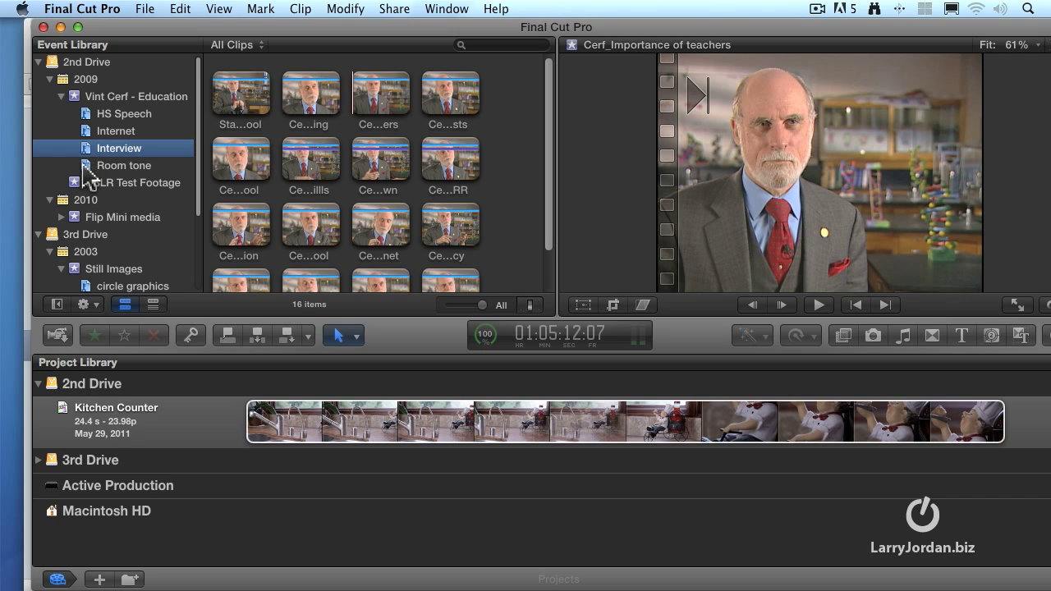
pyautogui.click(85, 169)
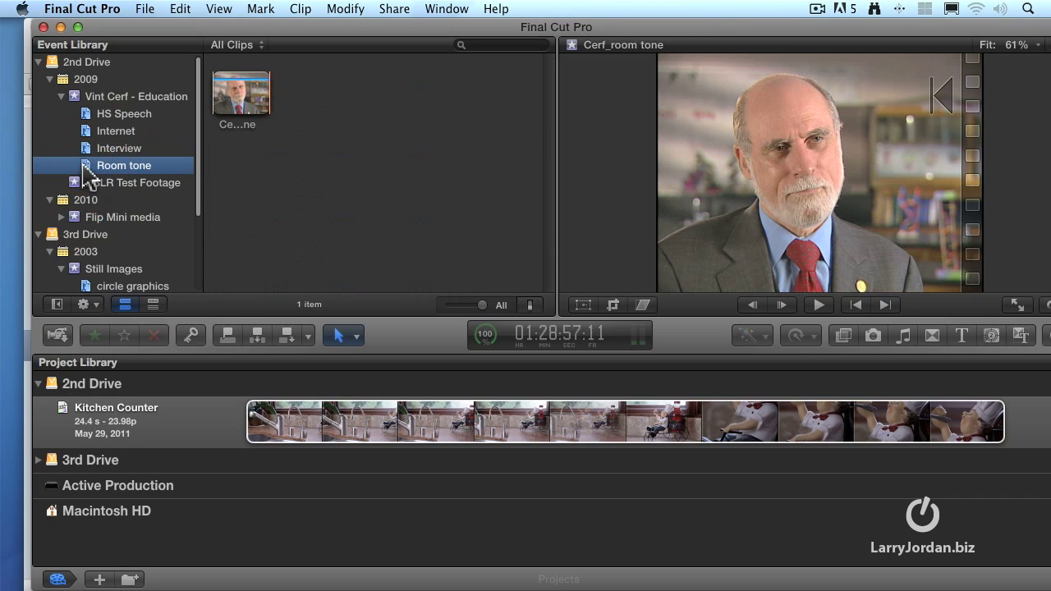
# - Delete the HS Speech keyword collection, then undo to restore its seven clips
pyautogui.click(87, 115)
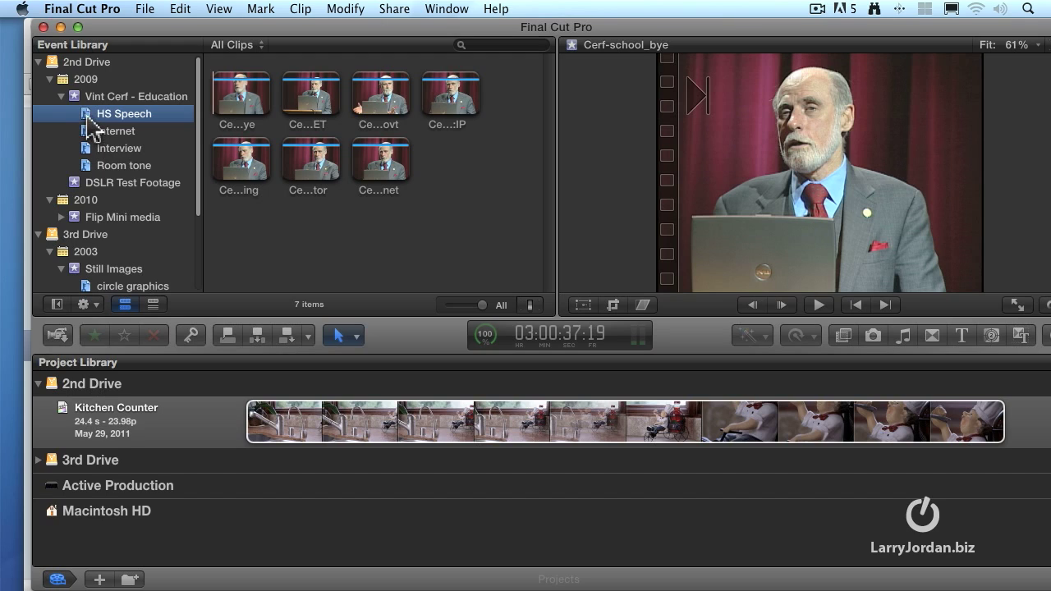
pyautogui.click(428, 205)
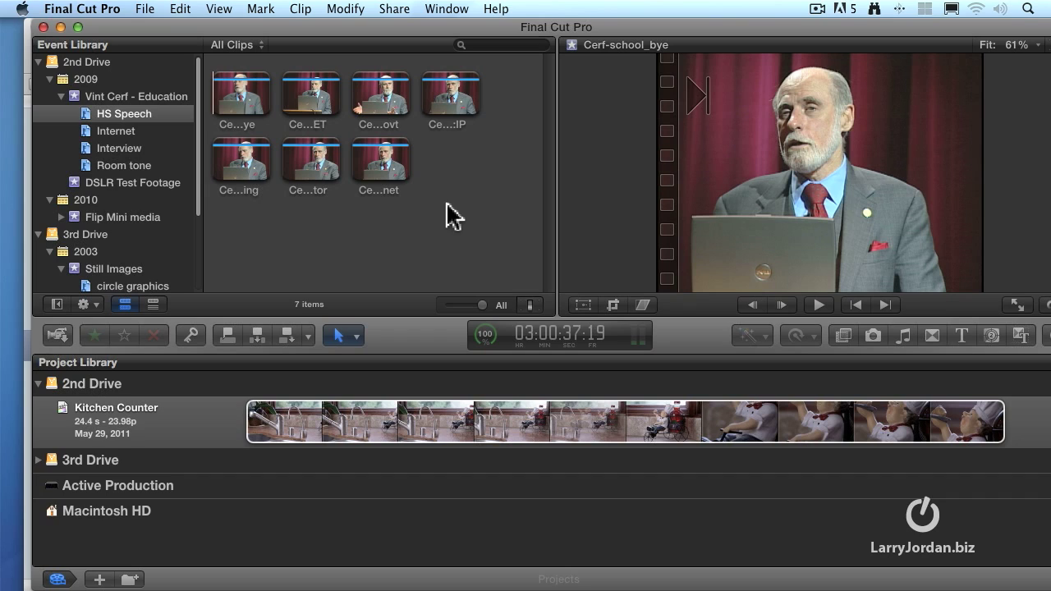
pyautogui.click(86, 115)
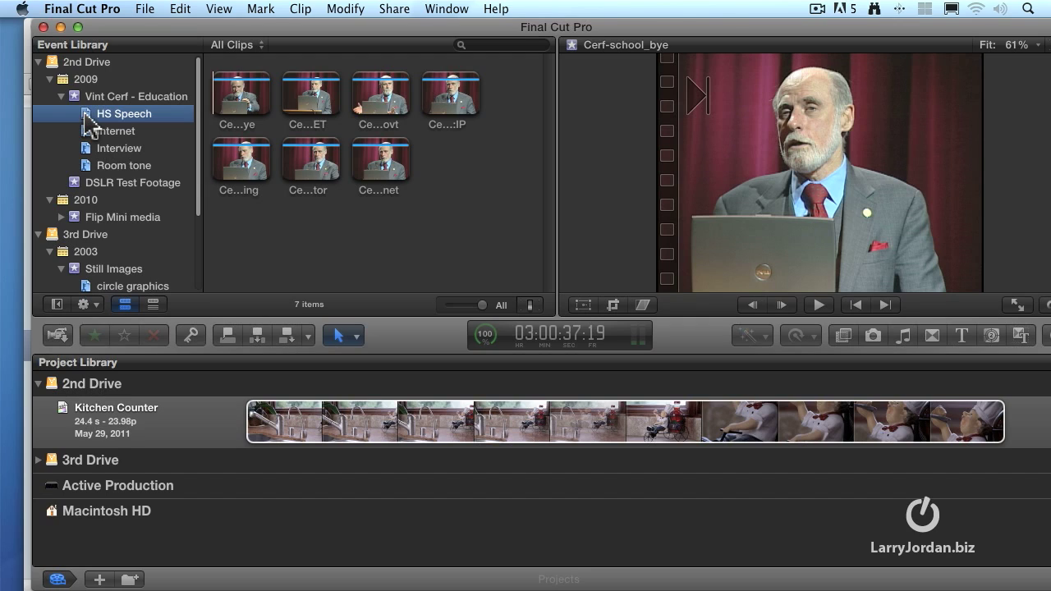
pyautogui.press('super+BackSpace')
pyautogui.press('super+BackSpace')
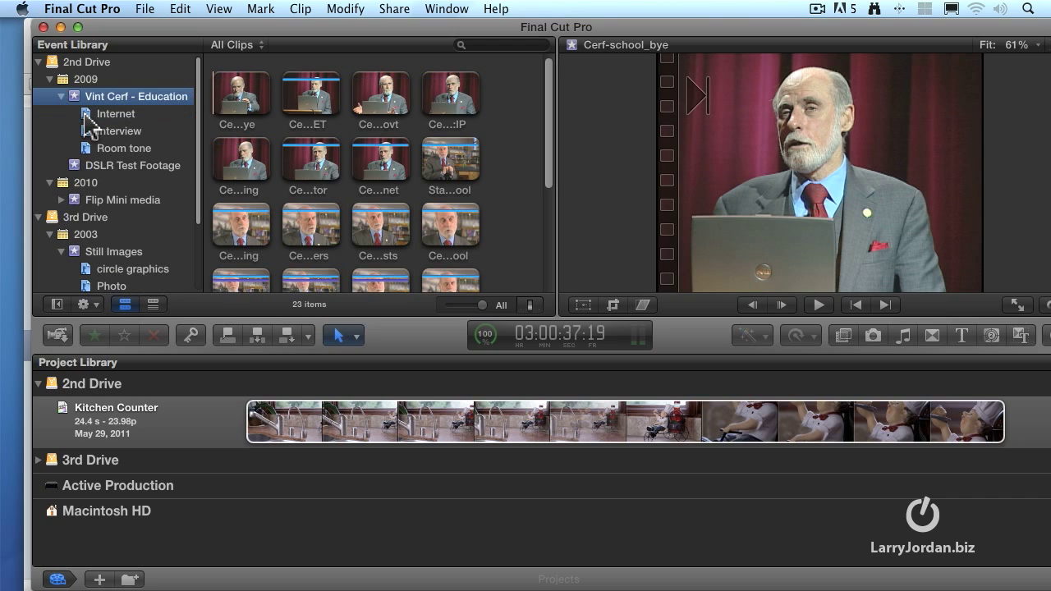
pyautogui.press('super+z')
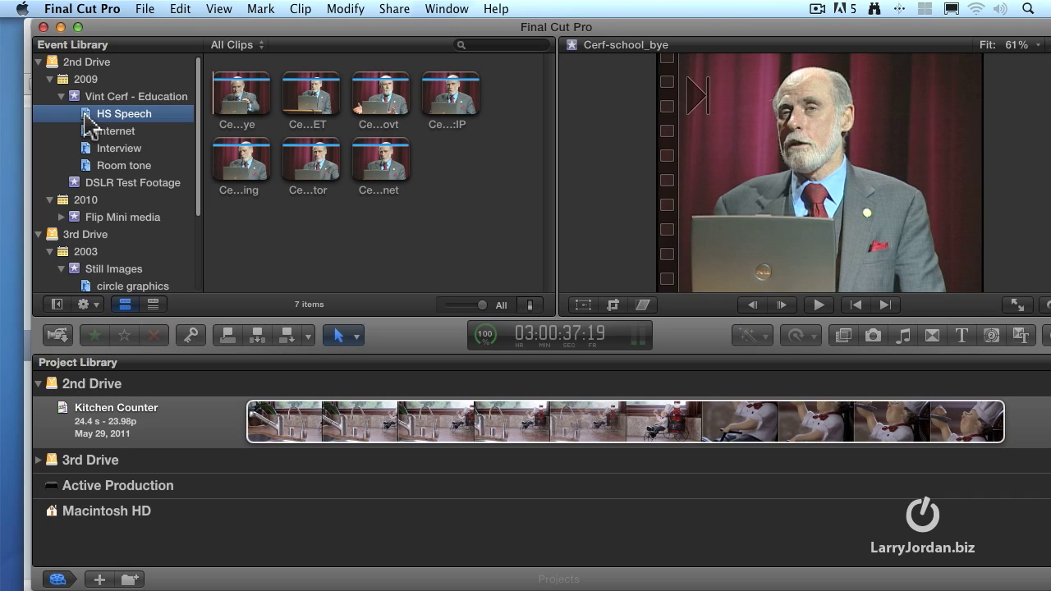
# - Remove the HS Speech keyword from Cerf-school_bye, then reopen the HS Speech collection
pyautogui.click(235, 108)
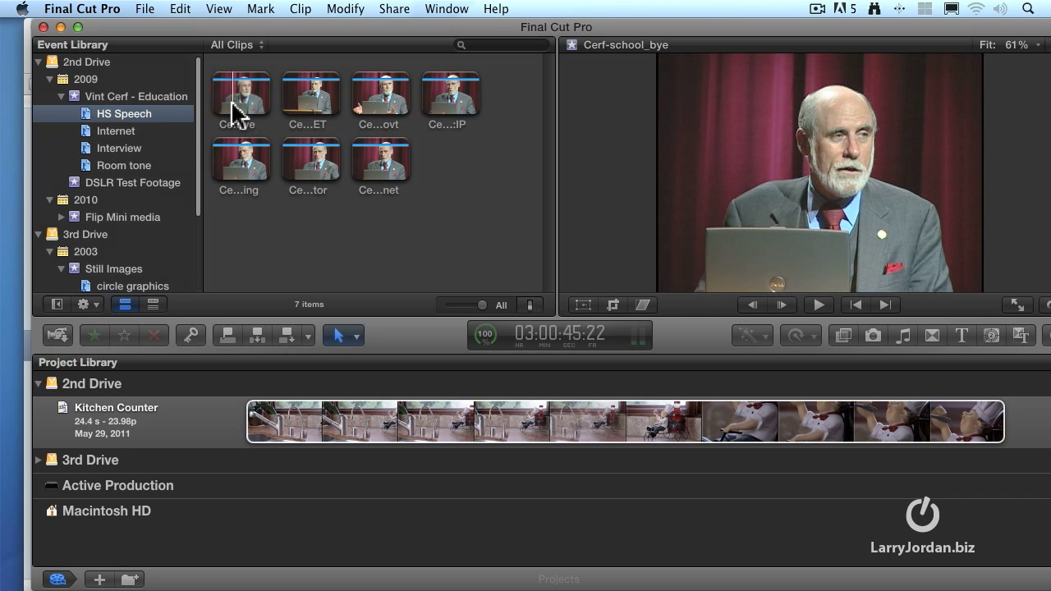
pyautogui.click(190, 335)
pyautogui.click(430, 351)
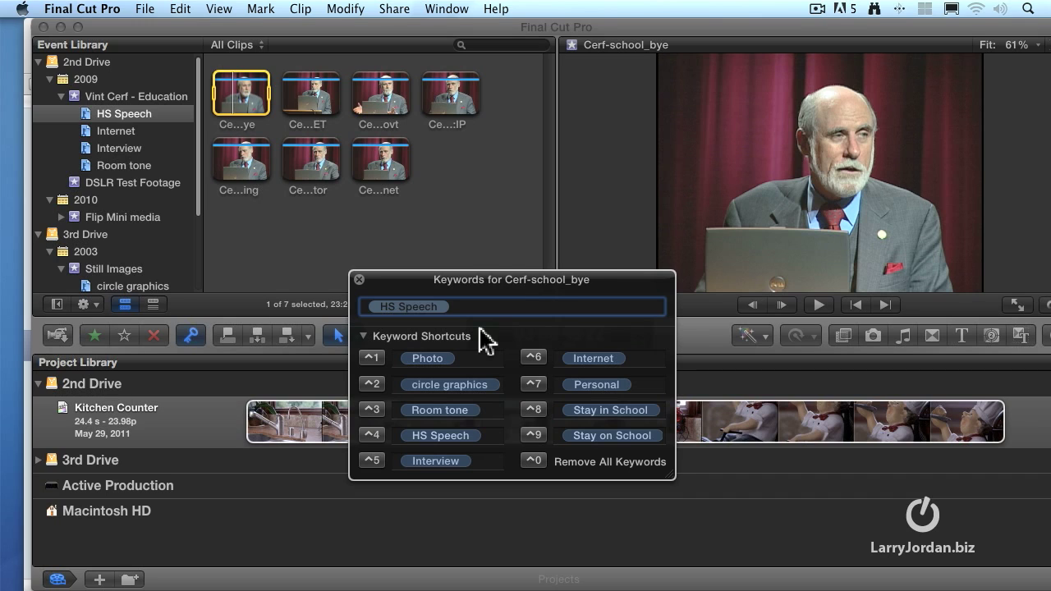
pyautogui.press('Delete')
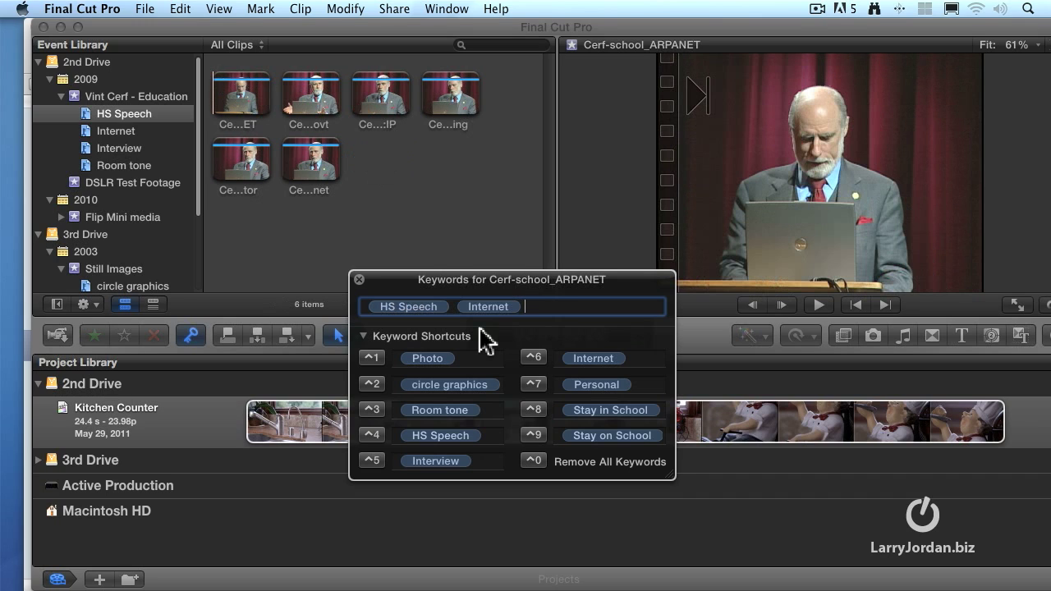
pyautogui.click(359, 279)
pyautogui.click(356, 247)
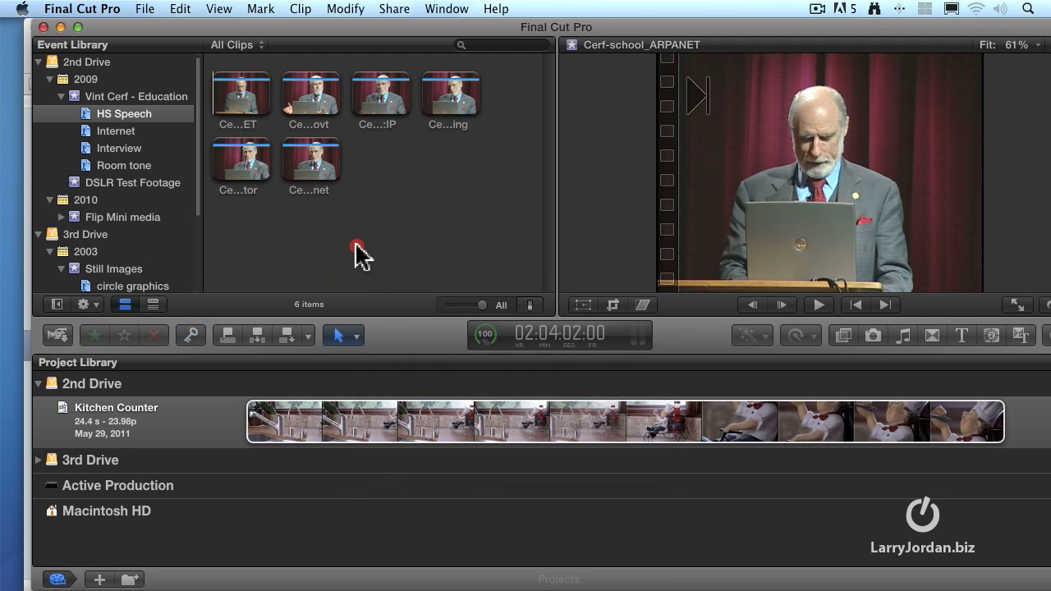
pyautogui.click(116, 97)
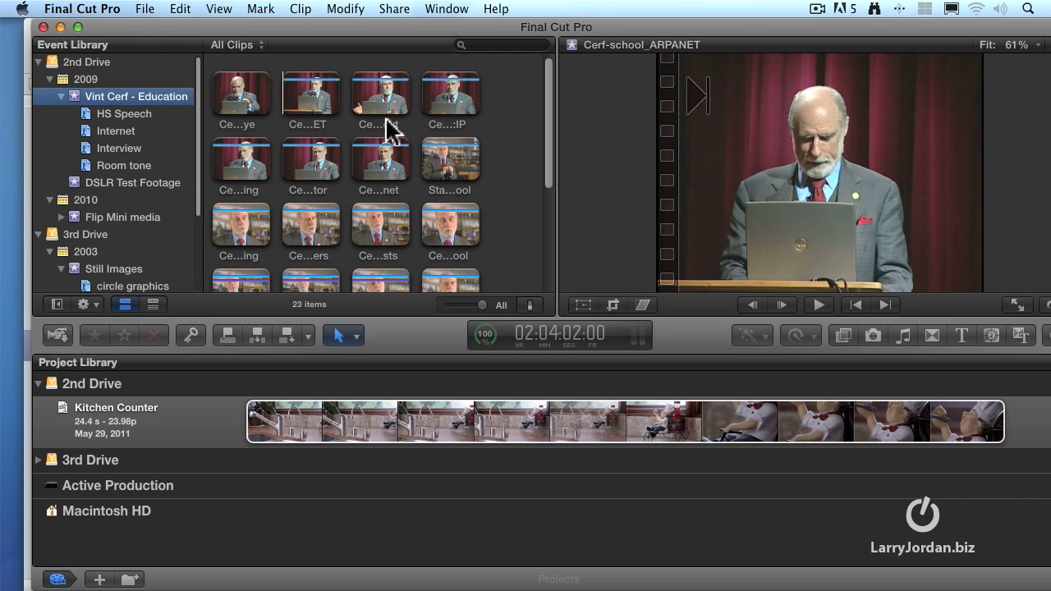
pyautogui.click(87, 115)
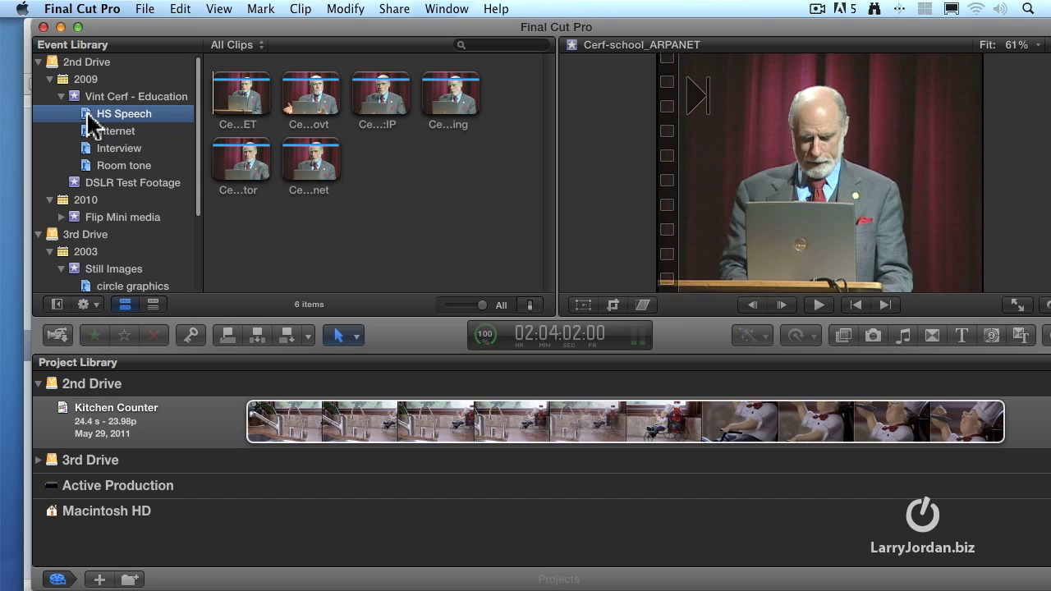
# - Check the internet refridgerator clip's keywords, deselect it, then view the Internet collection
pyautogui.click(249, 168)
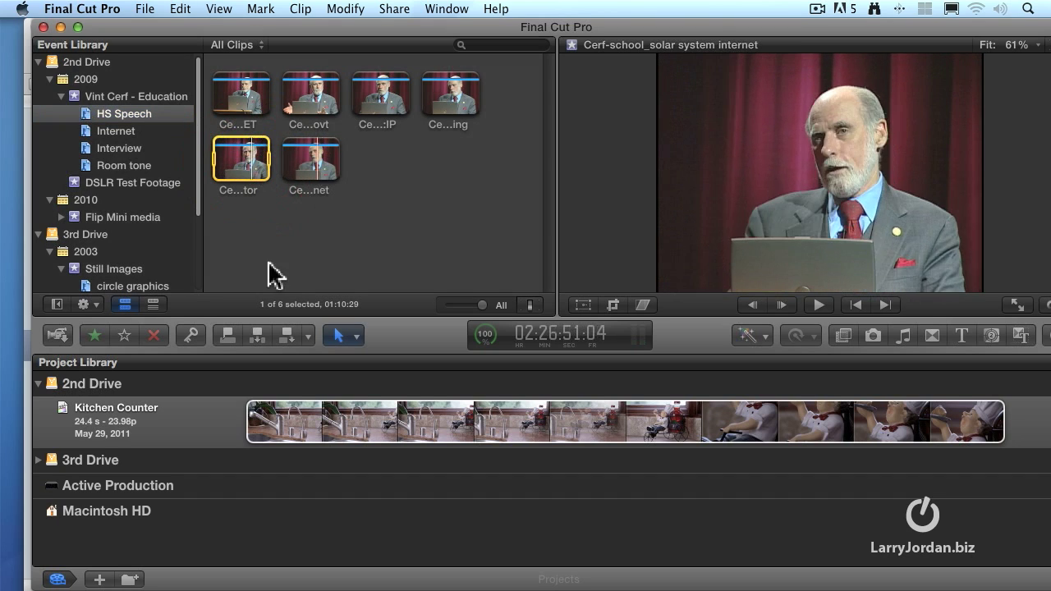
pyautogui.click(192, 337)
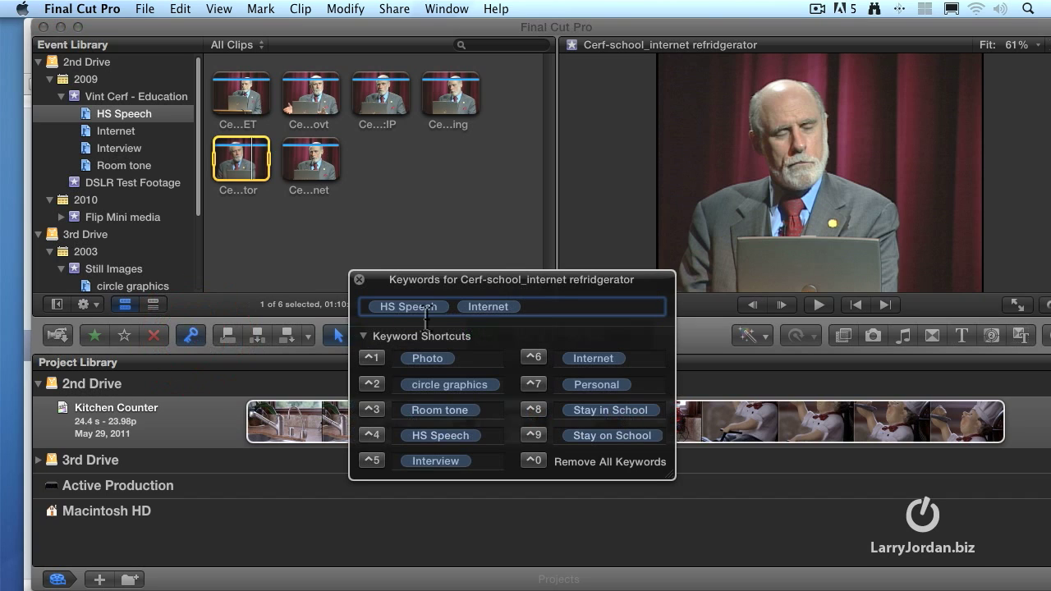
pyautogui.click(359, 281)
pyautogui.click(336, 257)
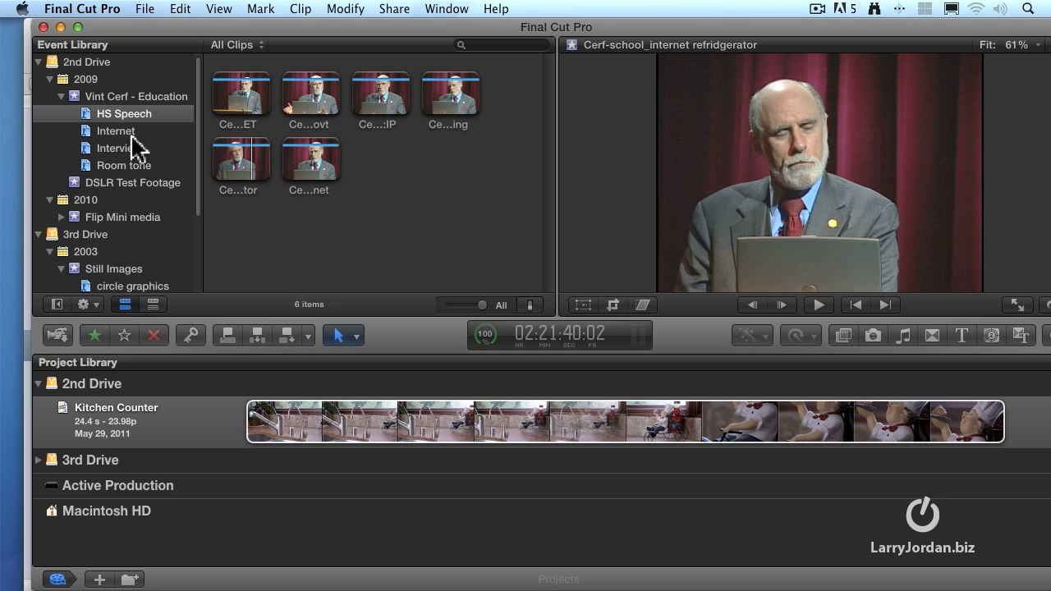
pyautogui.click(93, 131)
# - Look at the Interview collection, then switch to the Internet keyword collection
pyautogui.click(88, 149)
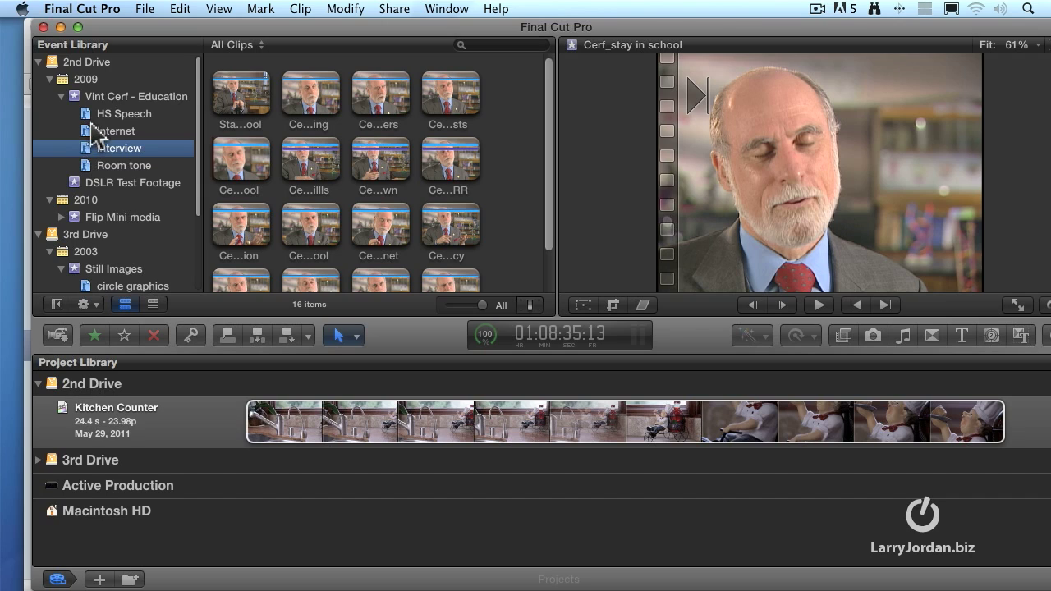
pyautogui.click(86, 149)
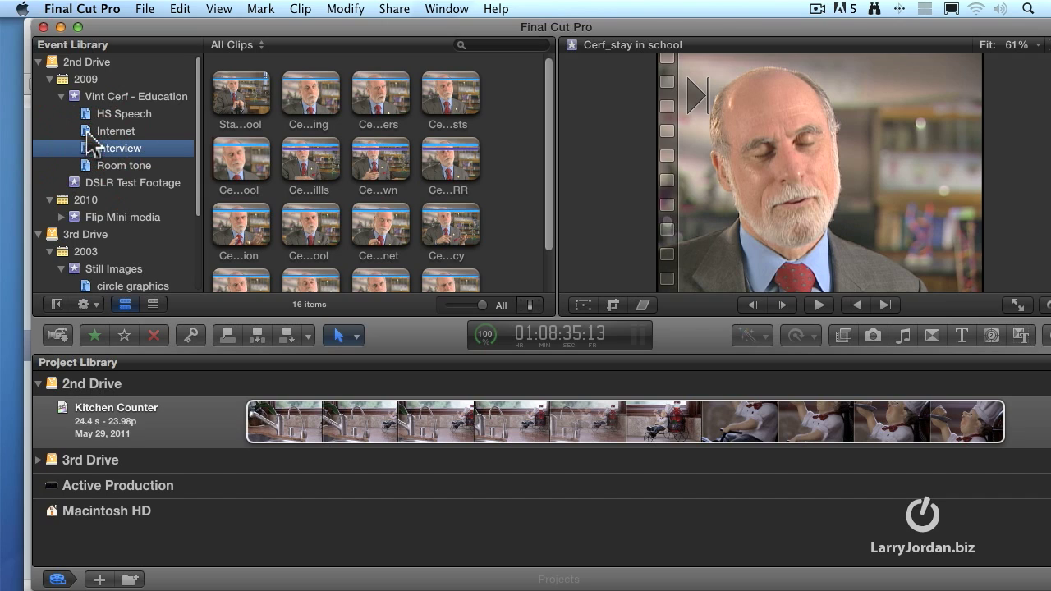
pyautogui.click(88, 133)
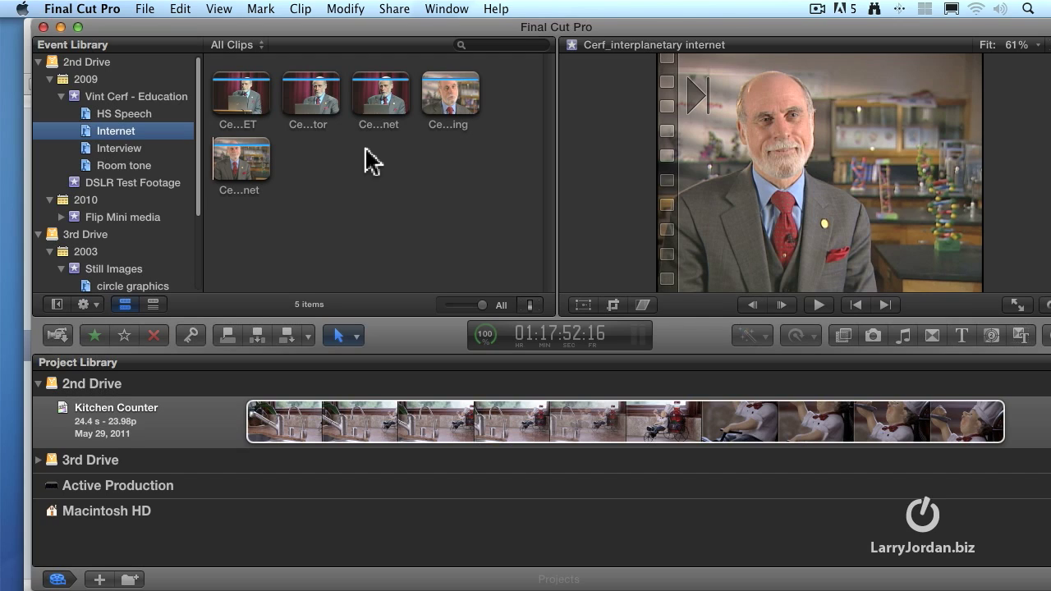
# - Try the Filter HUD, search for 'School', then clear the search text
pyautogui.click(461, 47)
pyautogui.click(459, 46)
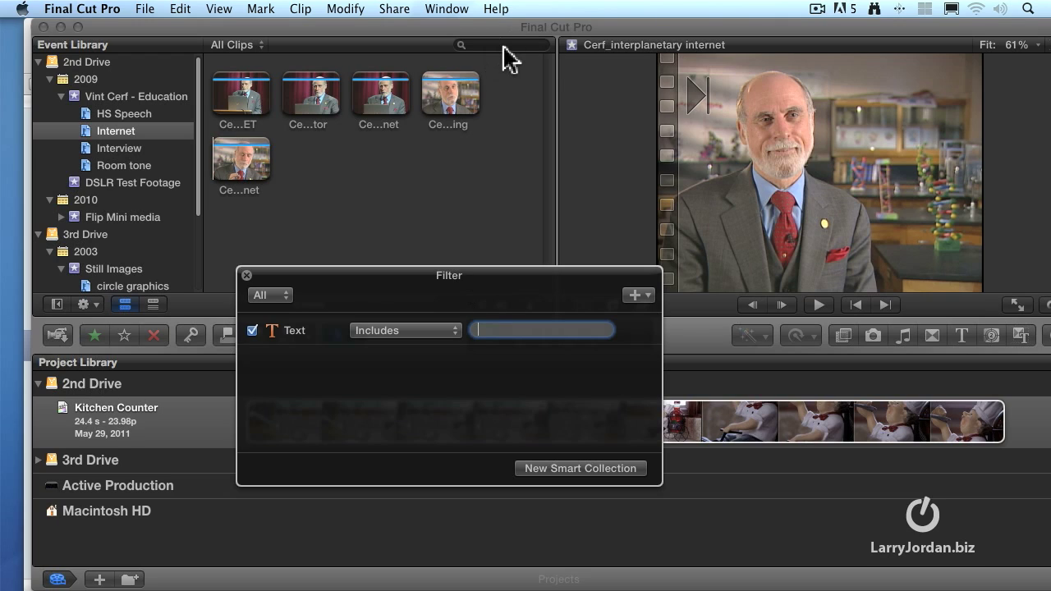
pyautogui.click(247, 276)
pyautogui.click(509, 44)
pyautogui.write('School')
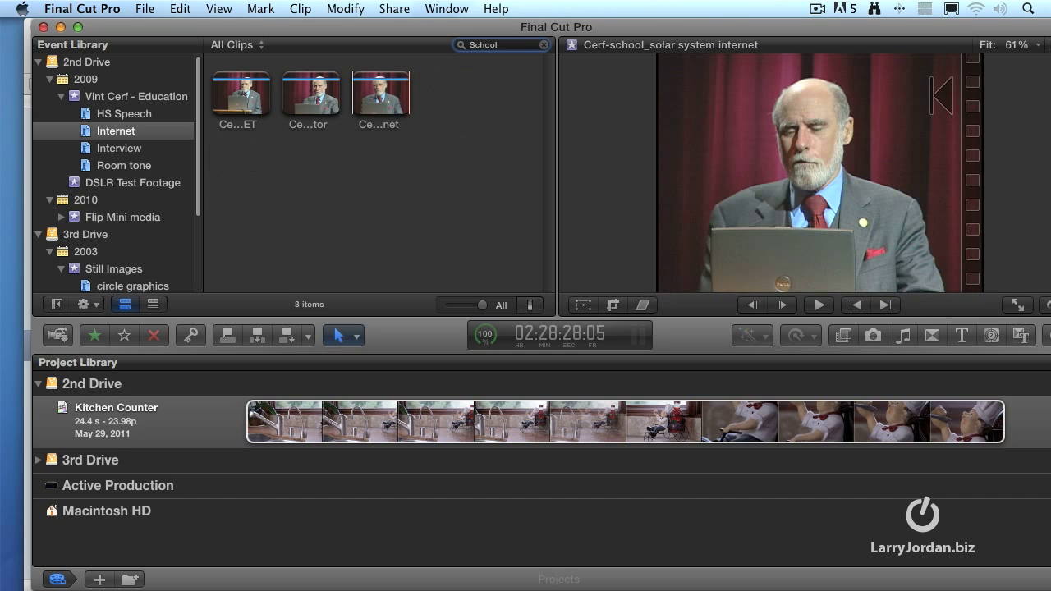
pyautogui.press('BackSpace')
pyautogui.press('BackSpace')
pyautogui.press('BackSpace')
pyautogui.press('BackSpace')
pyautogui.press('BackSpace')
pyautogui.press('BackSpace')
# - Add a Keywords rule to the filter with HS Speech and Room tone unchecked
pyautogui.click(461, 45)
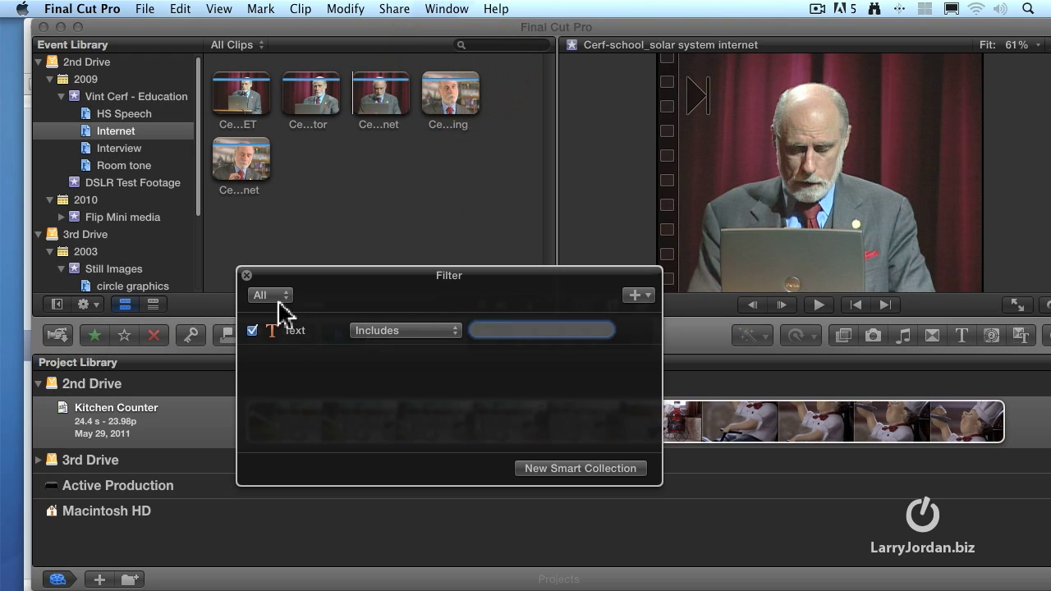
pyautogui.click(637, 297)
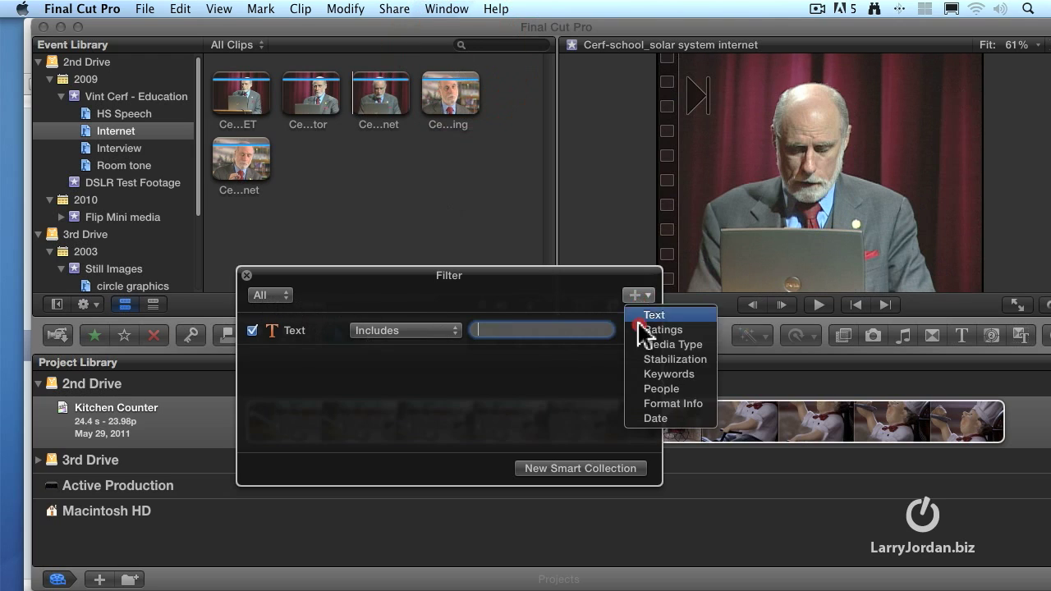
pyautogui.click(686, 375)
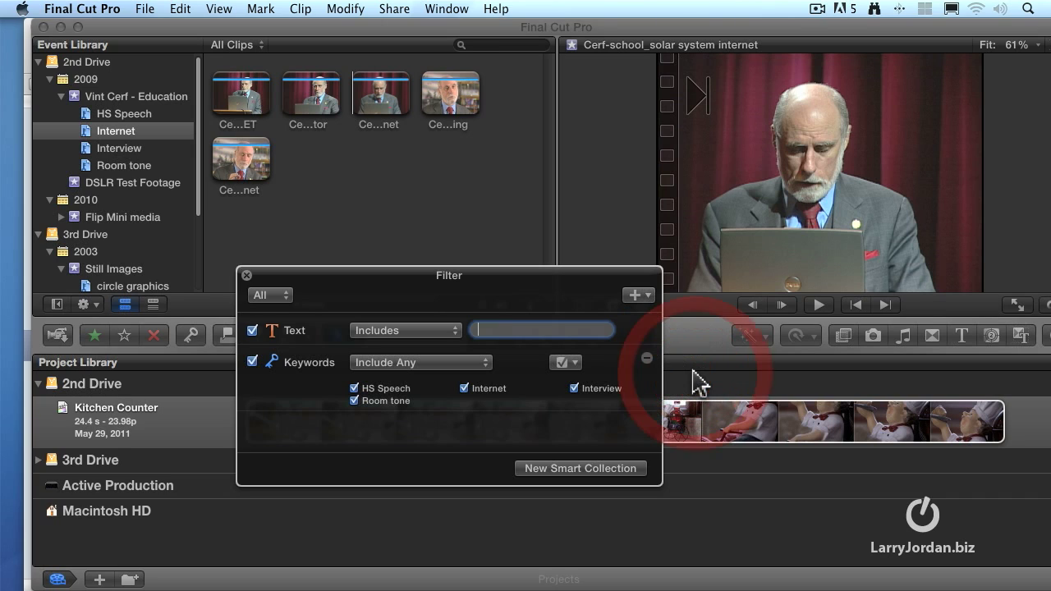
pyautogui.click(354, 388)
pyautogui.click(355, 401)
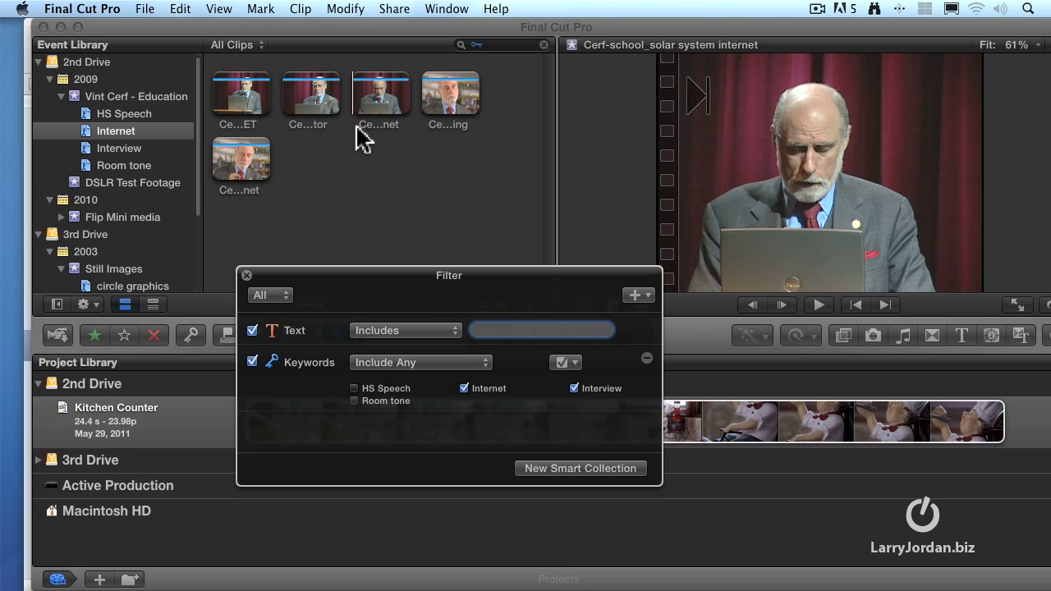
# - Set the keyword rule to Include All, so clips need both Internet and Interview
pyautogui.click(440, 365)
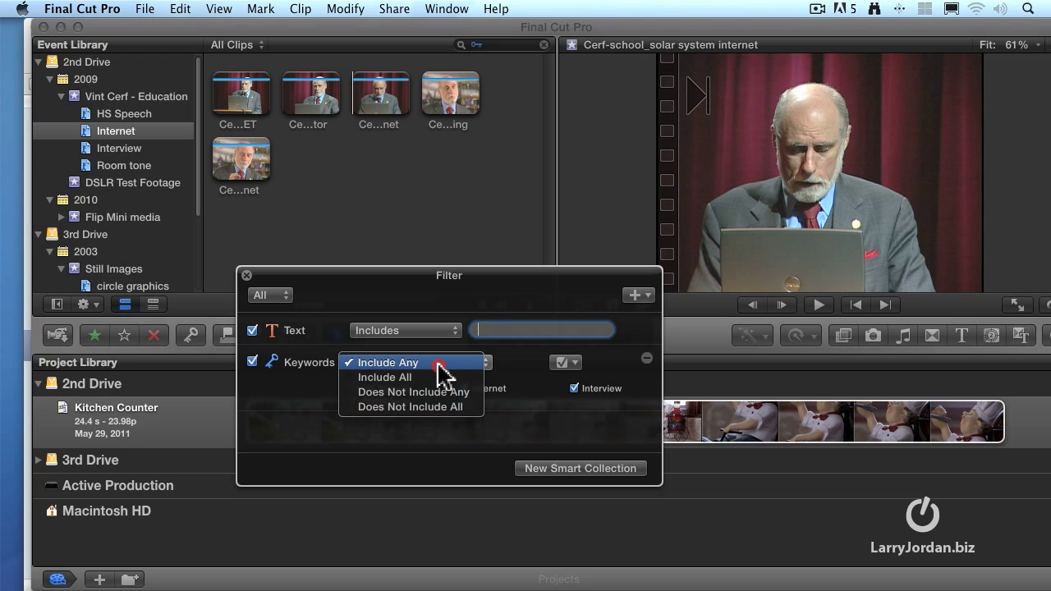
pyautogui.click(511, 369)
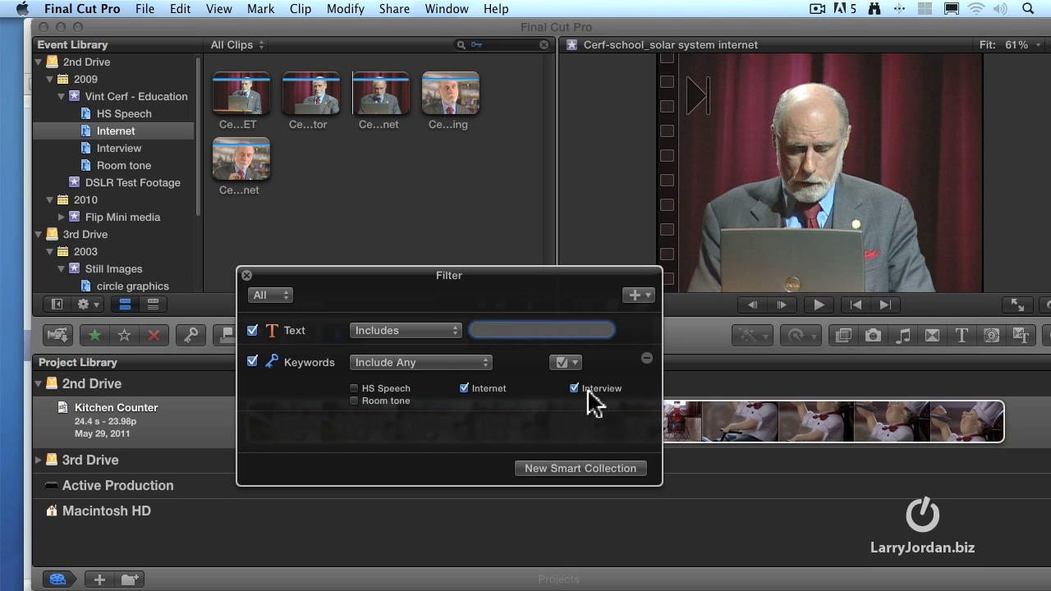
pyautogui.click(429, 364)
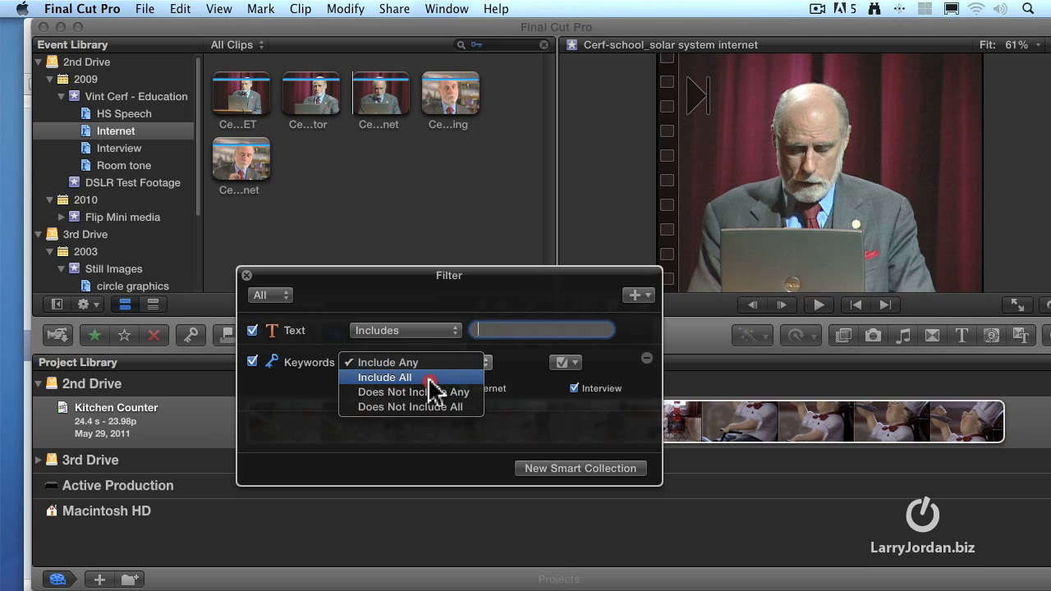
pyautogui.click(431, 377)
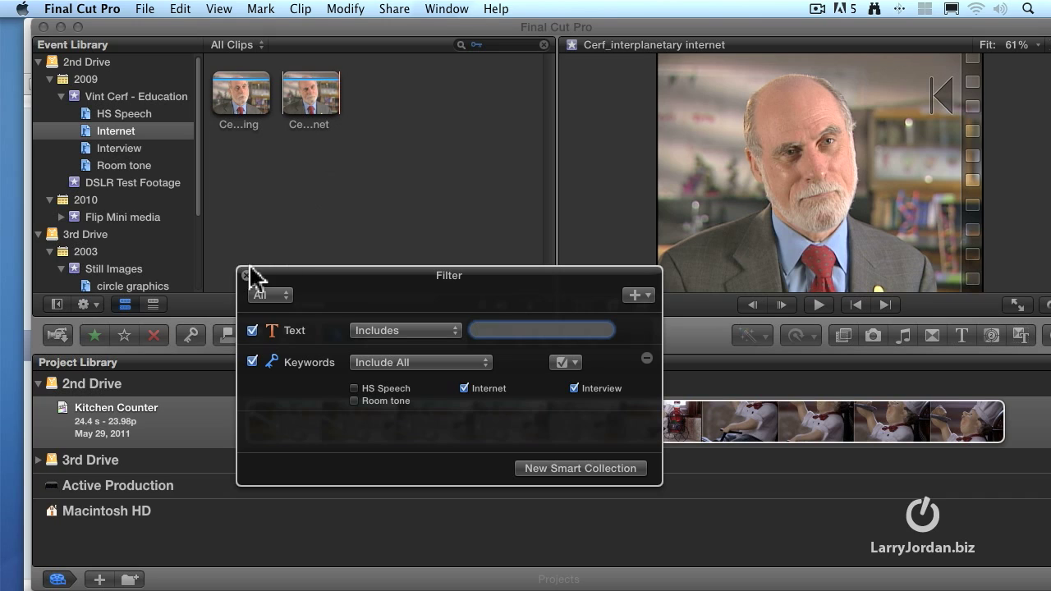
# - Create a new smart collection from the filter and rename it from Untitled to 'Intv. & Internet'
pyautogui.click(324, 239)
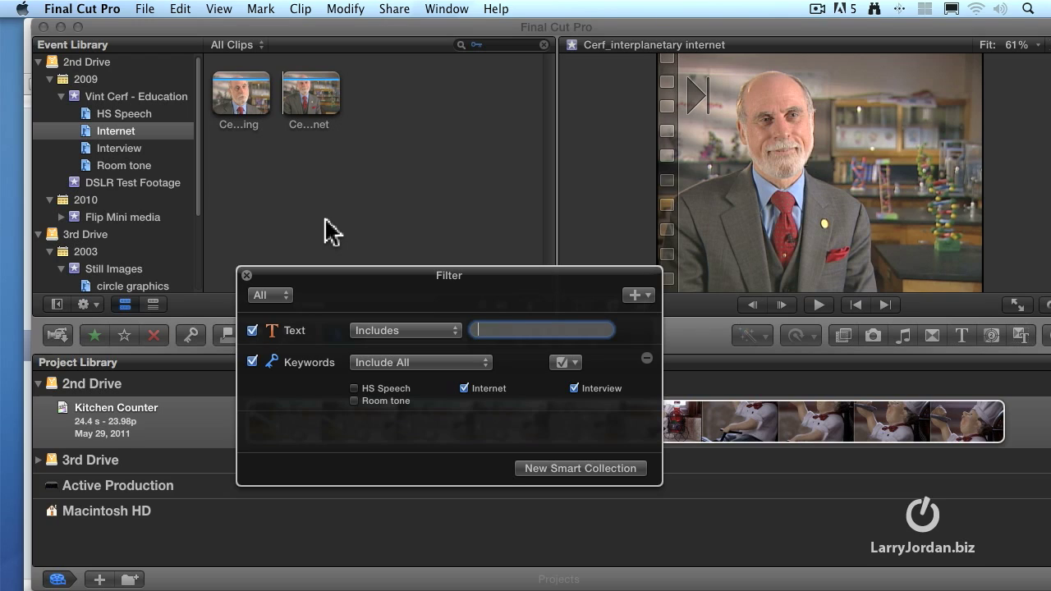
pyautogui.click(588, 469)
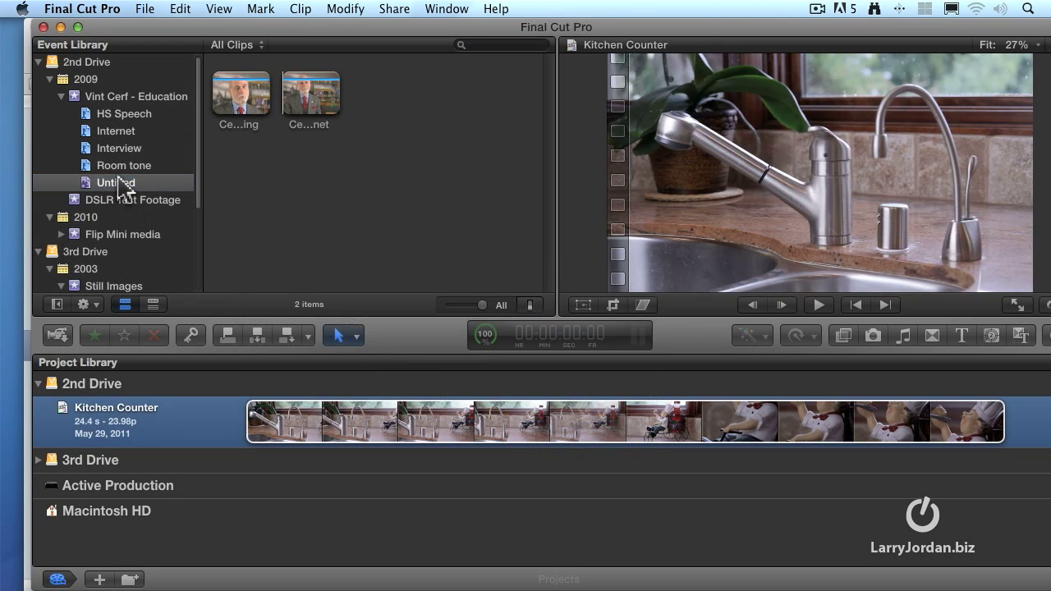
pyautogui.click(124, 189)
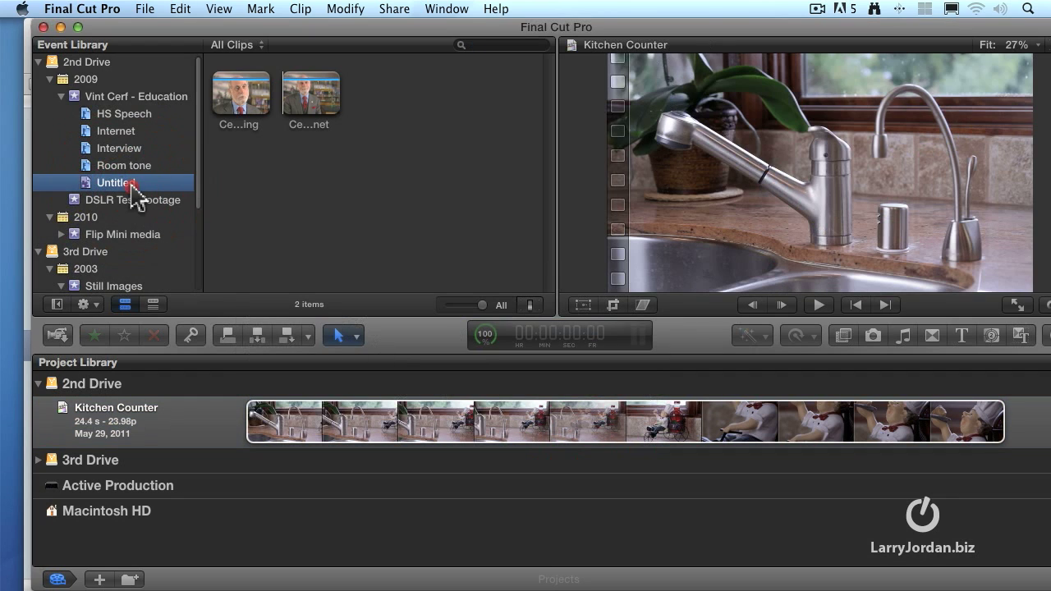
pyautogui.click(131, 187)
pyautogui.write('Intv.')
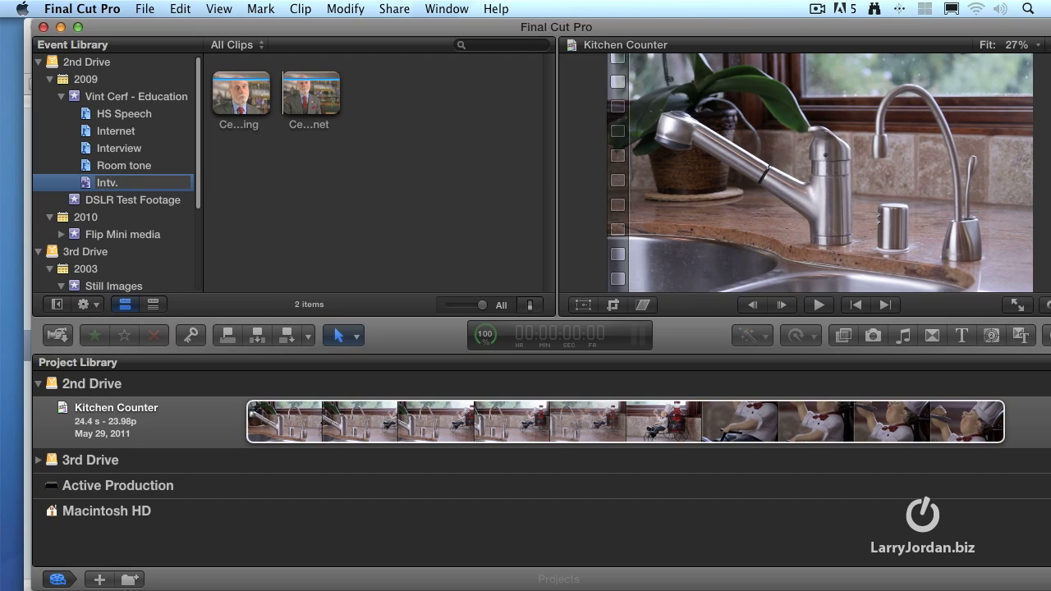
pyautogui.write(' & Internet')
pyautogui.press('Return')
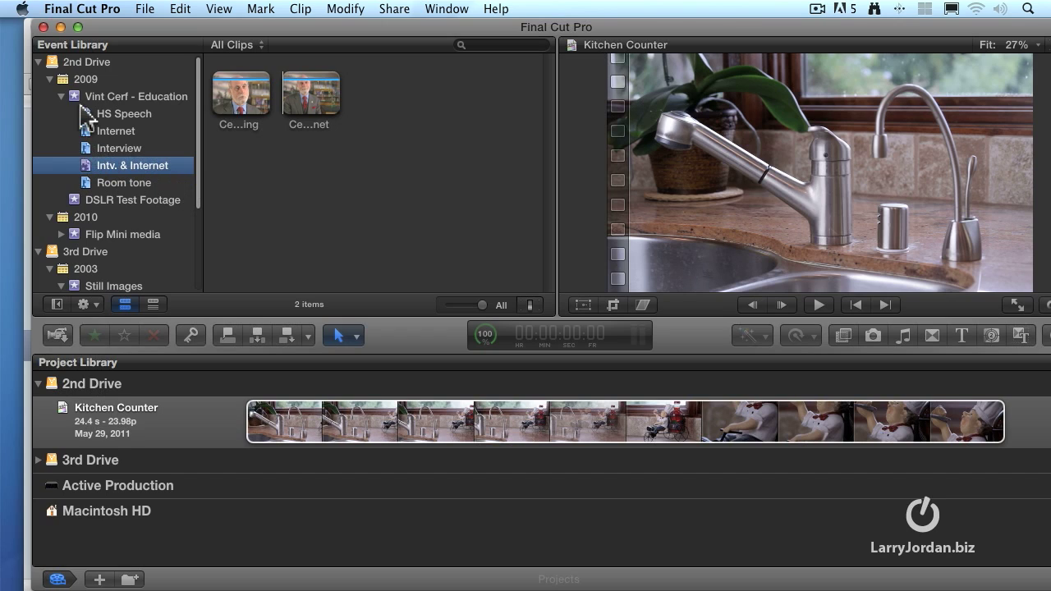
# - Add the Internet keyword to the Cerf_privacy interview clip, then show the Intv. & Internet collection's three clips
pyautogui.click(84, 150)
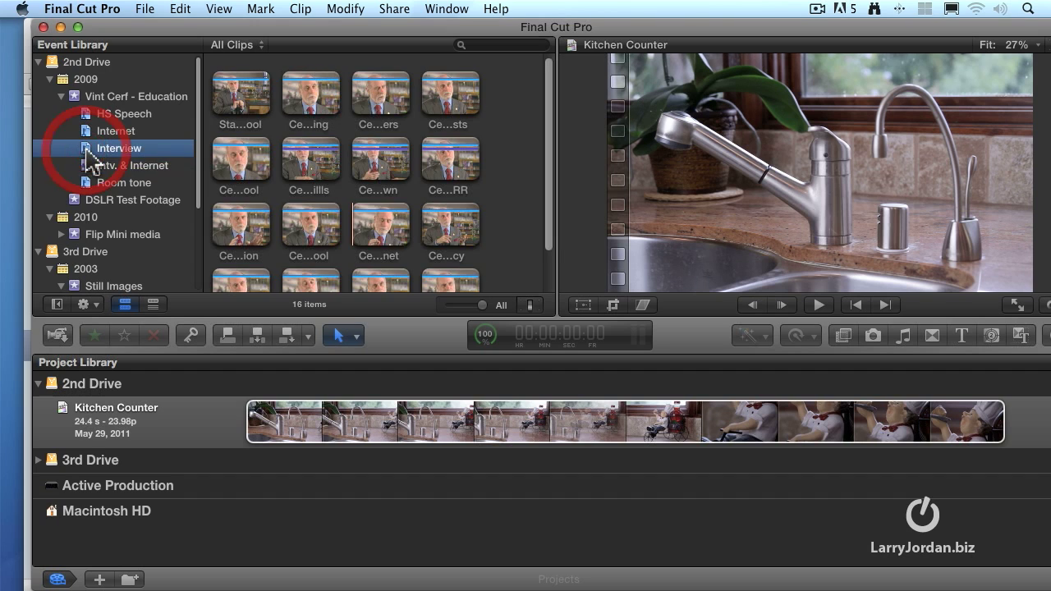
pyautogui.click(444, 242)
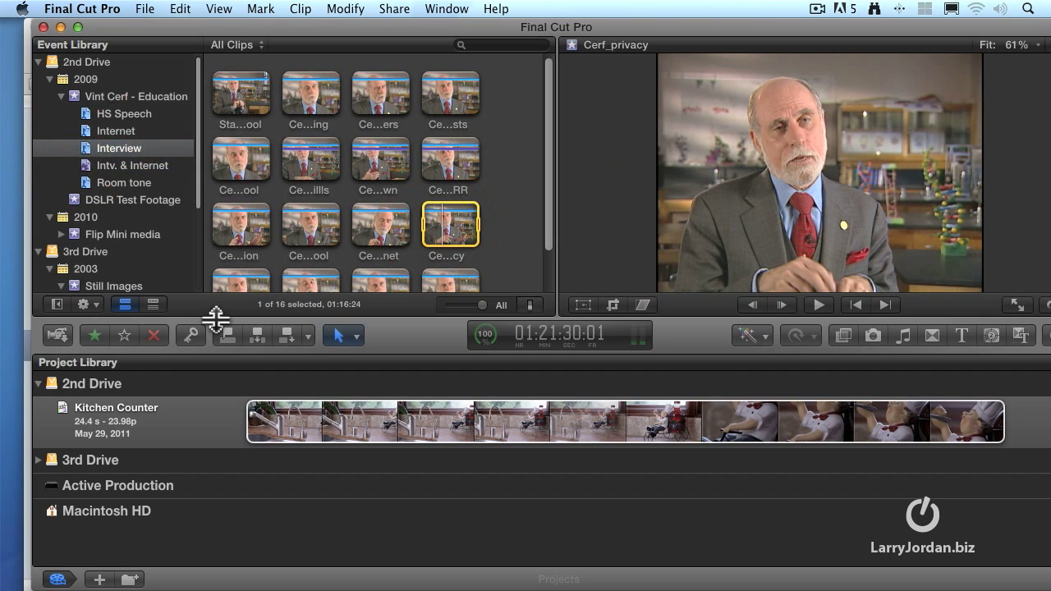
pyautogui.click(190, 335)
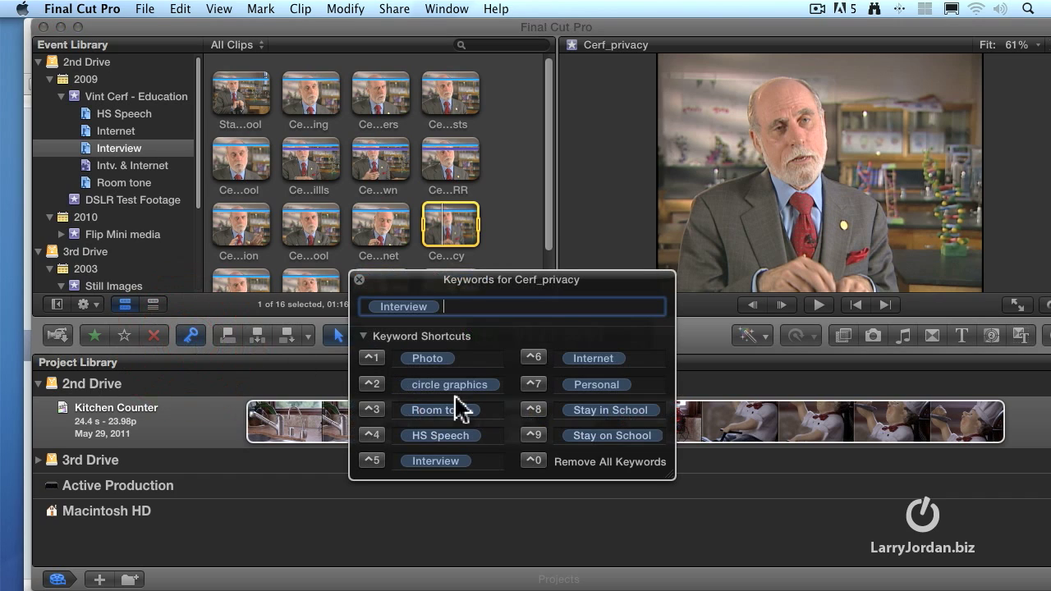
pyautogui.click(533, 360)
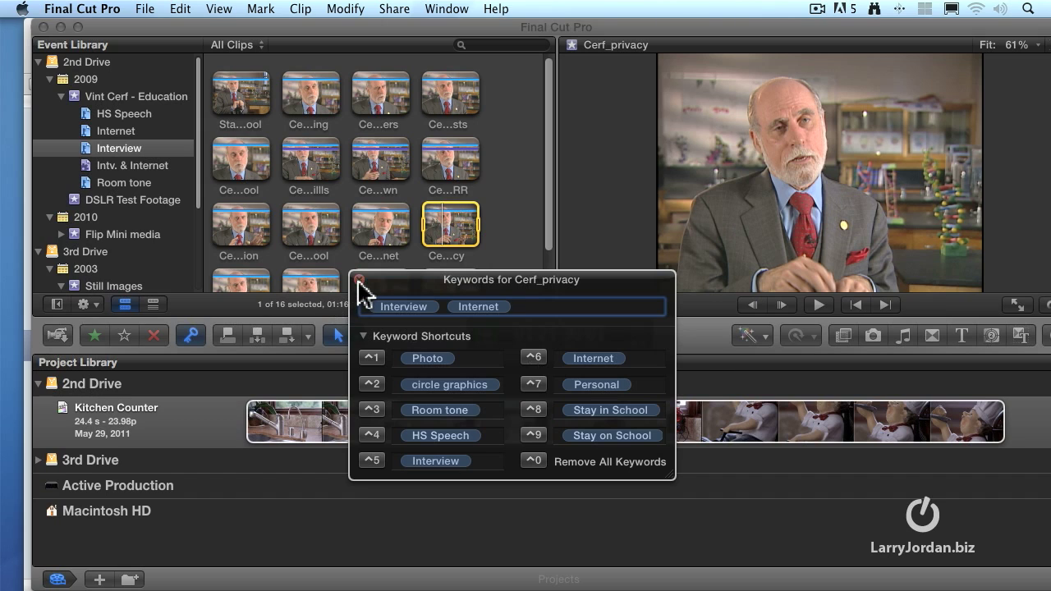
pyautogui.click(359, 281)
pyautogui.click(87, 170)
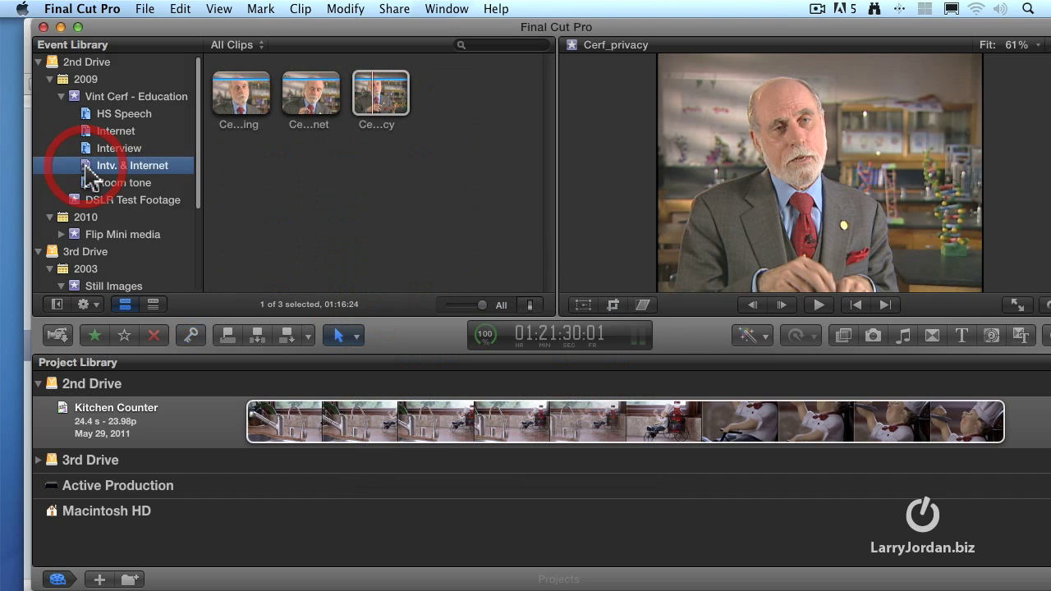